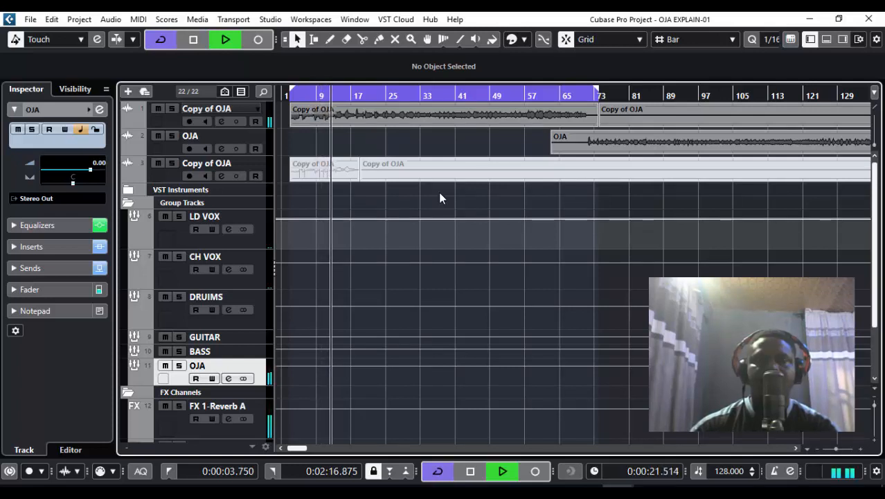
# - Play back the first Copy of OJA track from the left locator and return to the start of the loop range
pyautogui.press('space')
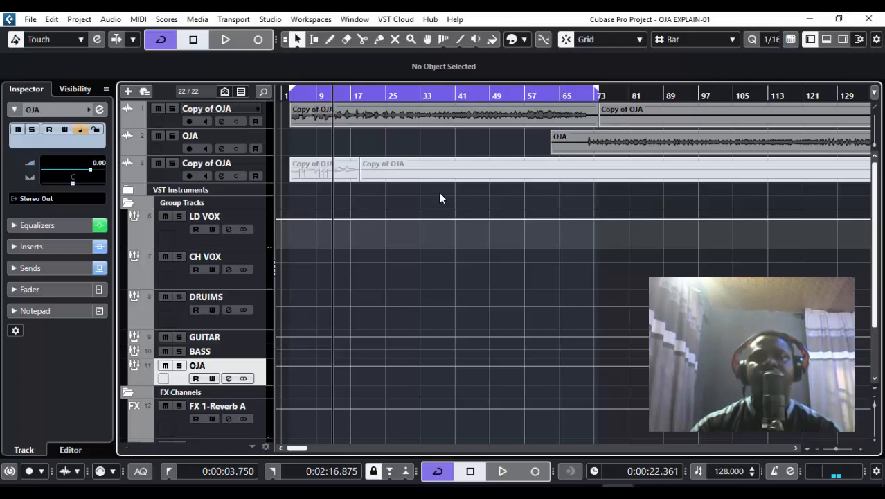
pyautogui.press('KP_1')
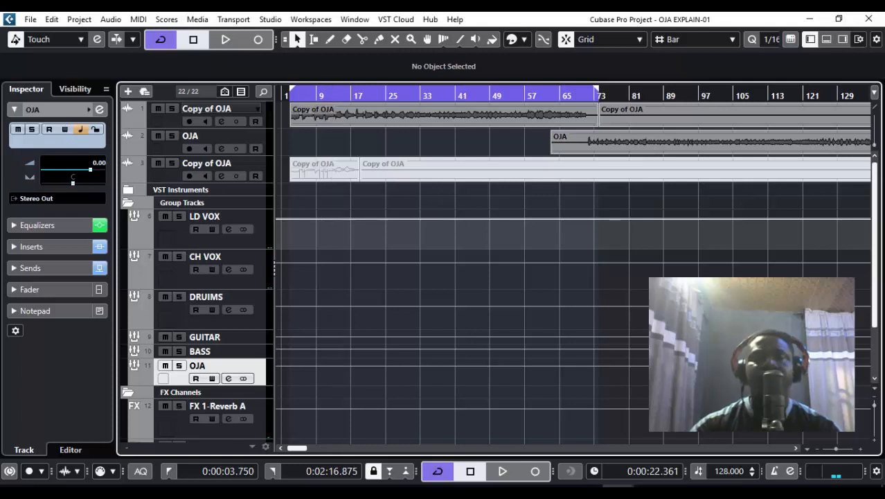
pyautogui.click(162, 124)
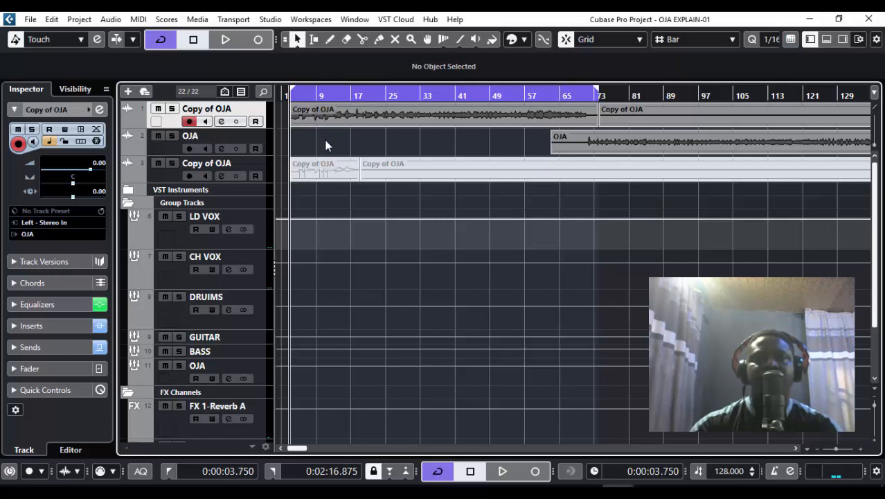
pyautogui.press('space')
pyautogui.press('space')
pyautogui.press('space')
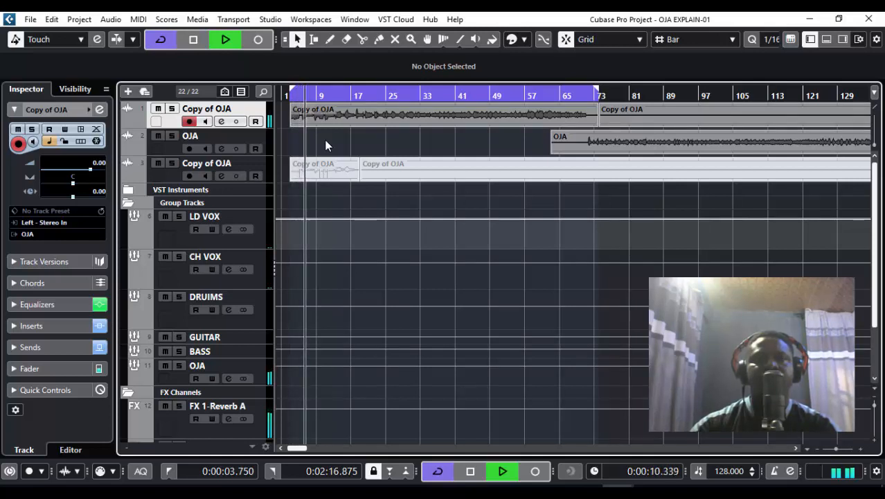
pyautogui.press('space')
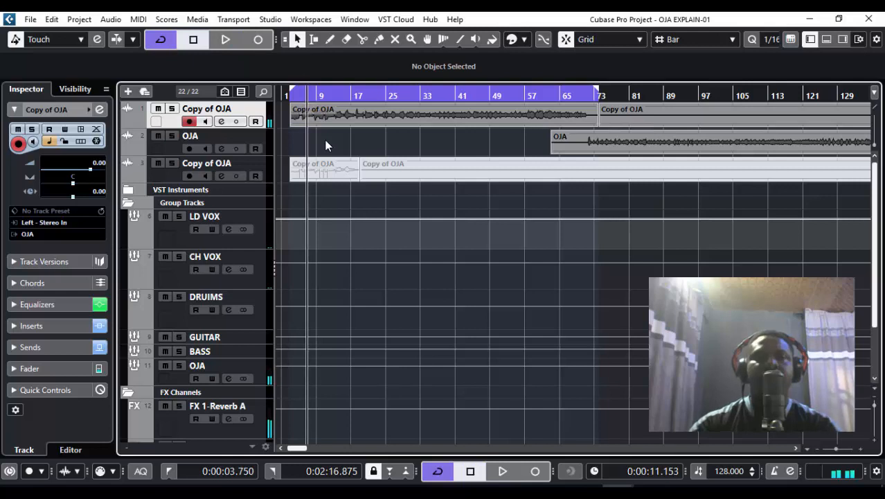
pyautogui.click(290, 96)
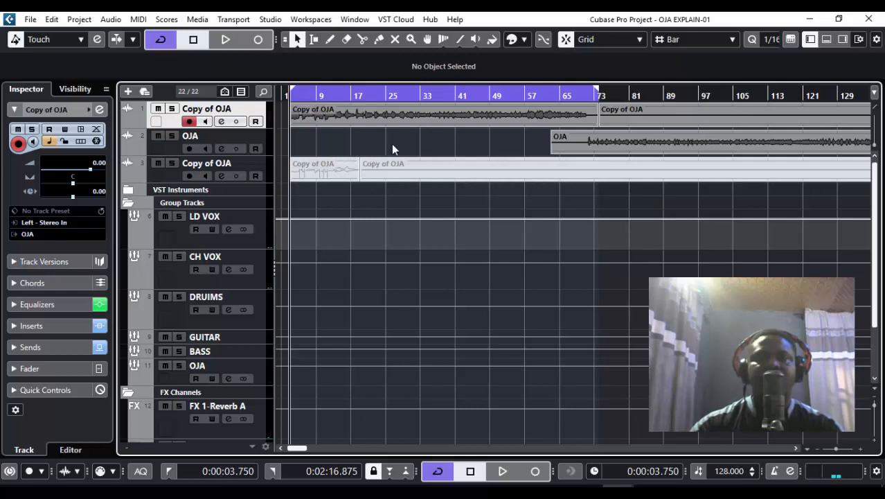
# - Bypass the equalizers, inserts and sends on both the first Copy of OJA track and the OJA group track
pyautogui.click(101, 304)
pyautogui.click(100, 326)
pyautogui.click(100, 348)
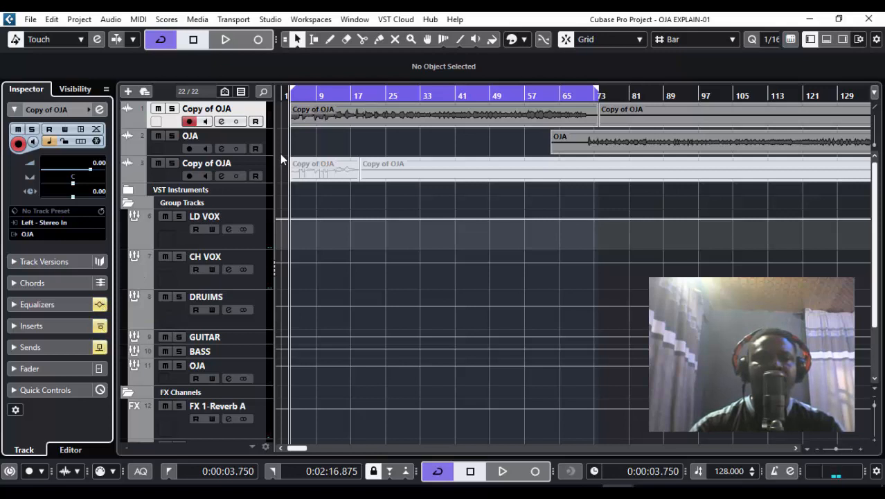
pyautogui.click(258, 365)
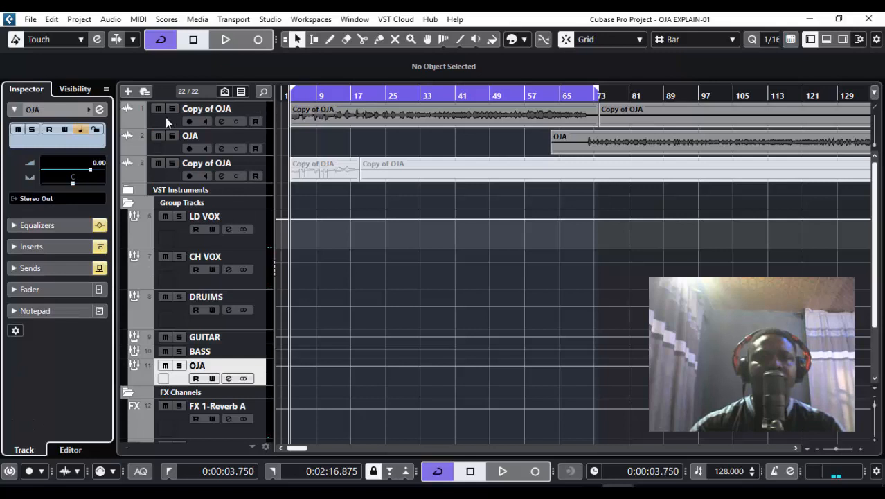
# - Select the first Copy of OJA track and listen to its unprocessed sound
pyautogui.click(141, 115)
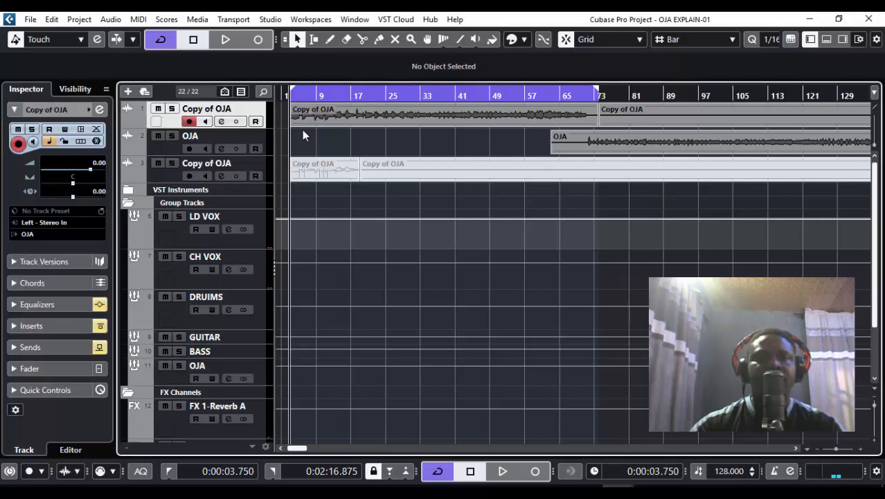
pyautogui.click(226, 41)
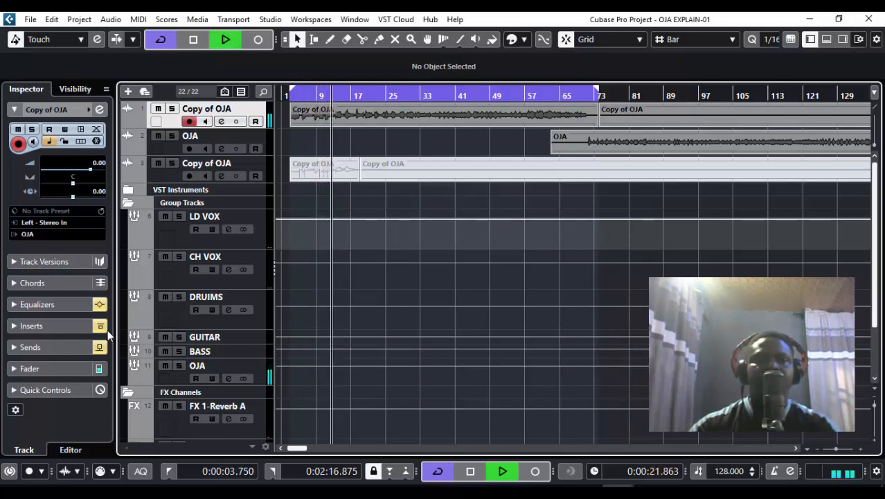
pyautogui.press('space')
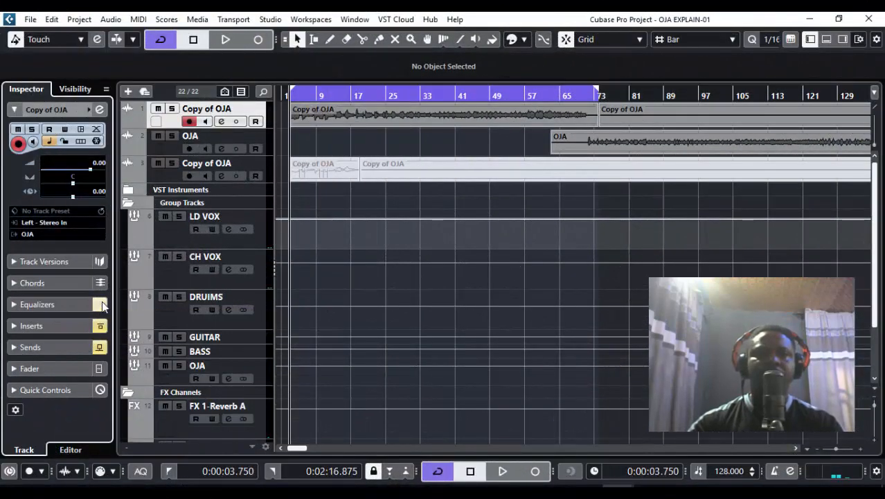
# - Reactivate the equalizers on the first Copy of OJA track and open its channel settings
pyautogui.click(100, 304)
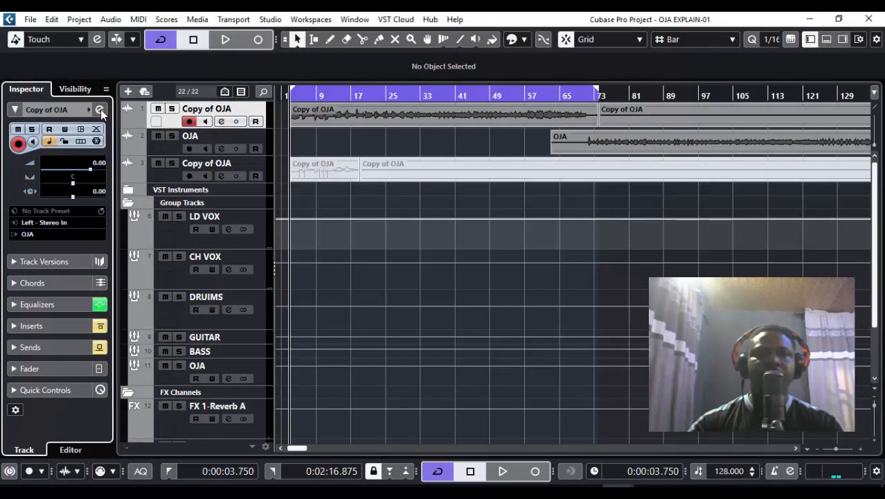
pyautogui.click(99, 111)
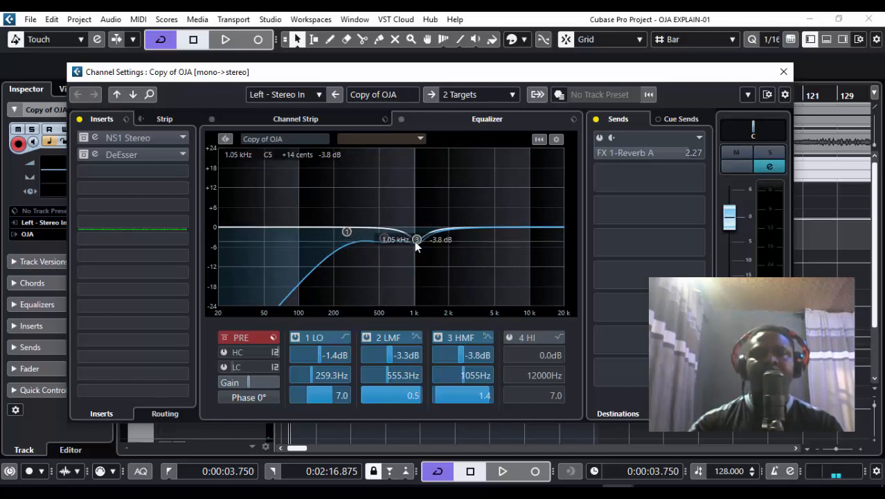
pyautogui.click(784, 71)
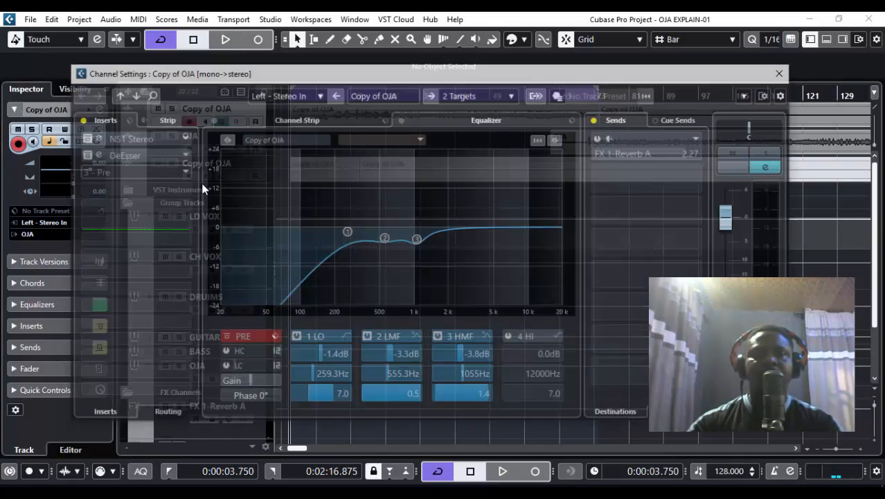
pyautogui.click(99, 109)
pyautogui.moveTo(428, 74); pyautogui.dragTo(431, 97)
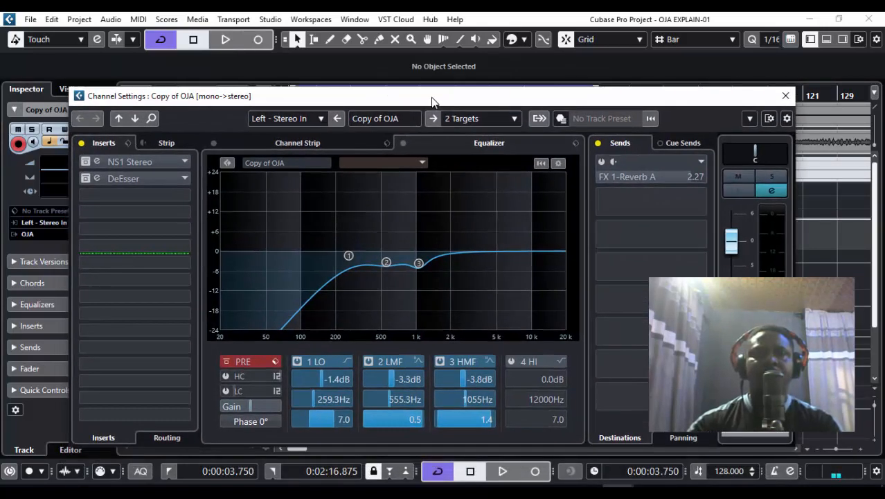
# - Compare the Copy of OJA track with its equalizer active and bypassed during playback, leaving the equalizer active, and close the channel settings
pyautogui.press('space')
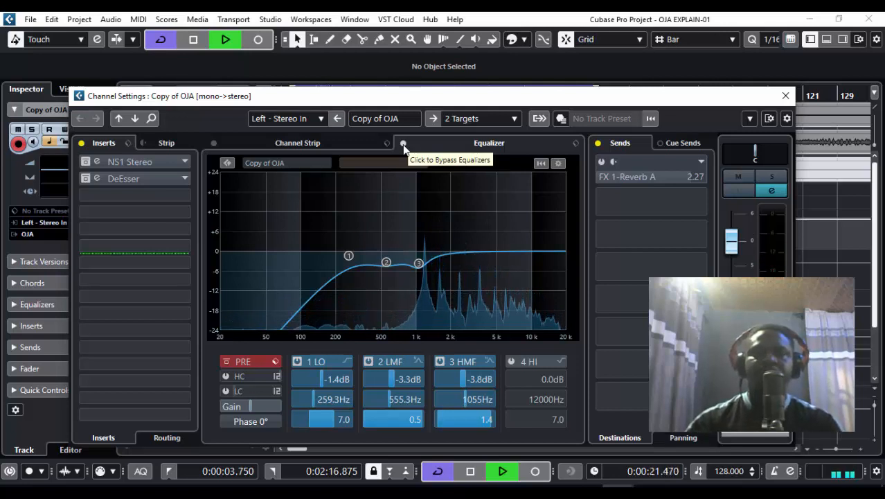
pyautogui.press('space')
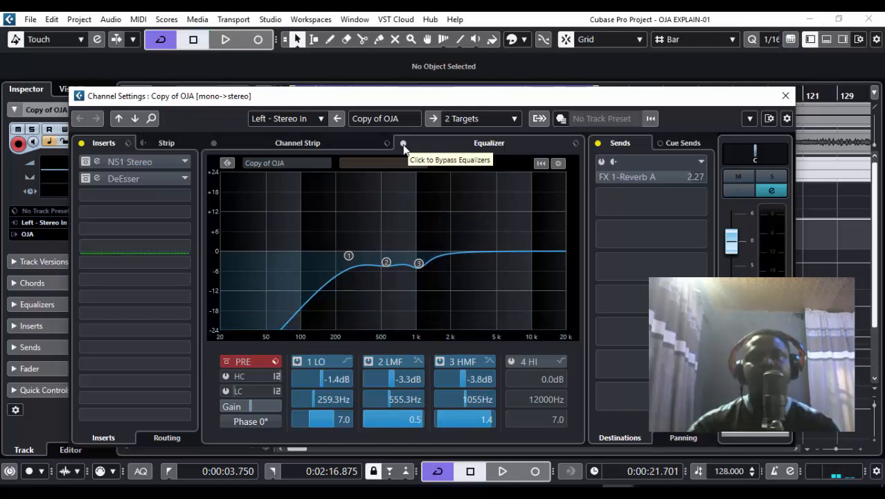
pyautogui.click(404, 144)
pyautogui.press('space')
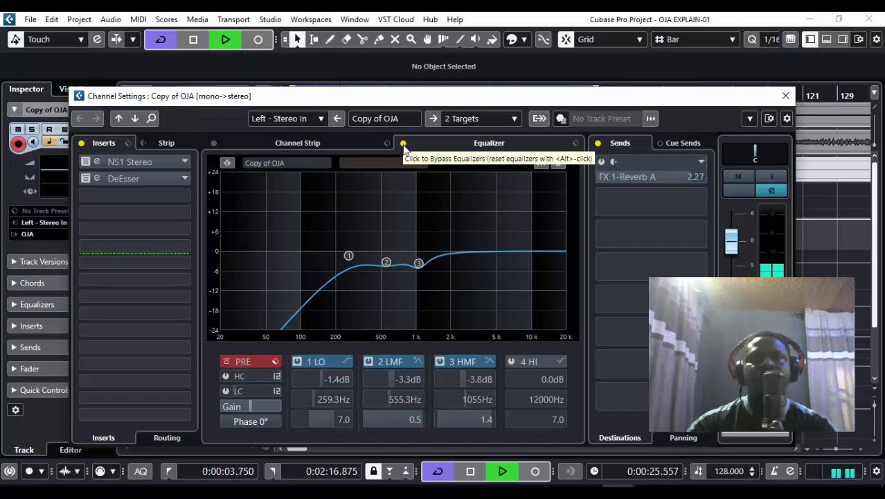
pyautogui.press('space')
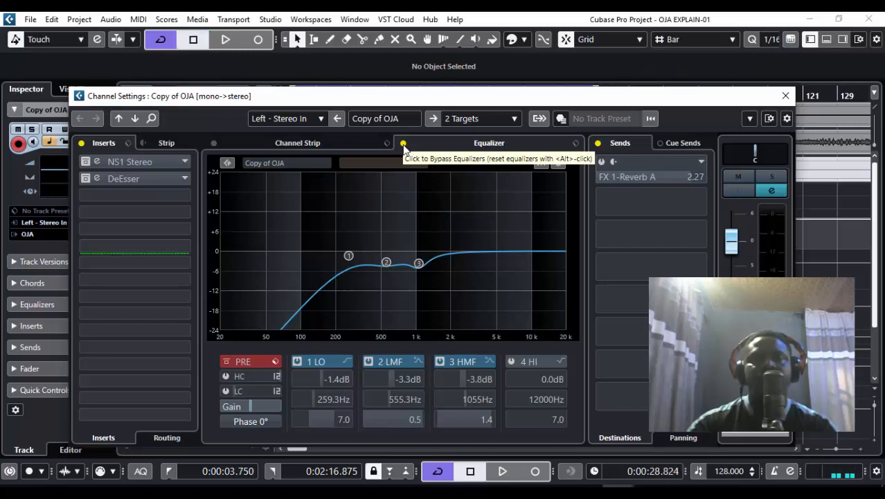
pyautogui.press('space')
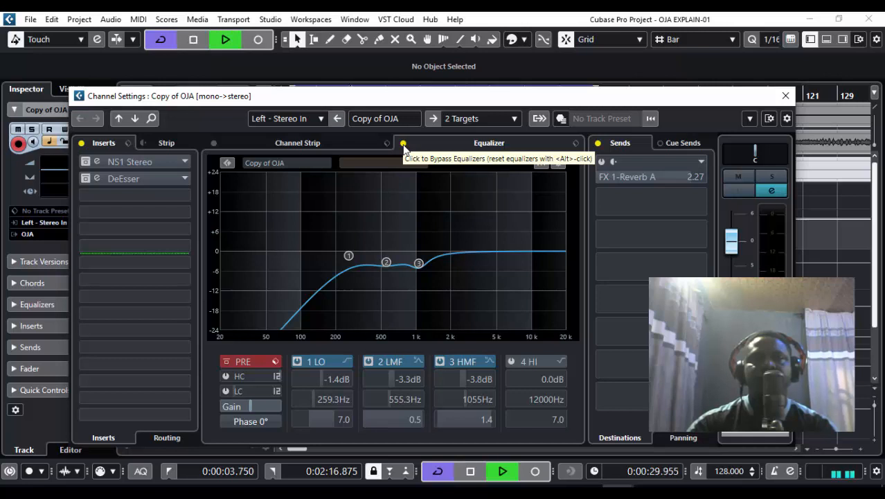
pyautogui.click(403, 143)
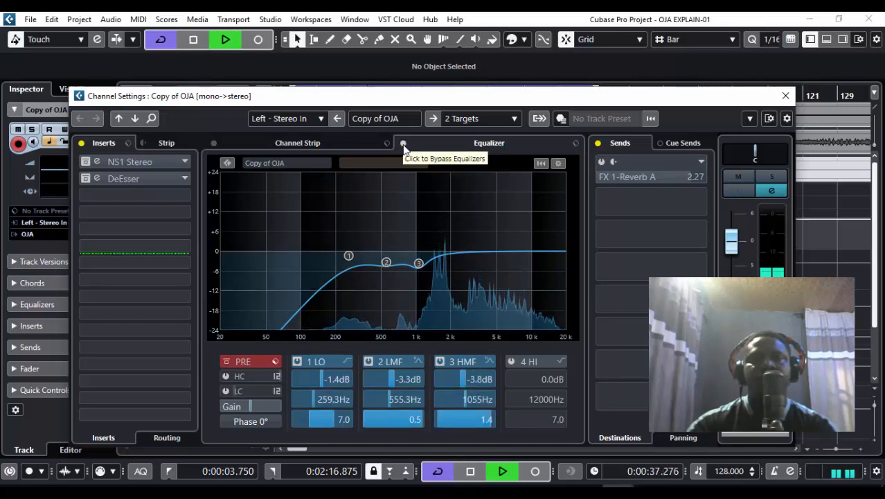
pyautogui.click(403, 144)
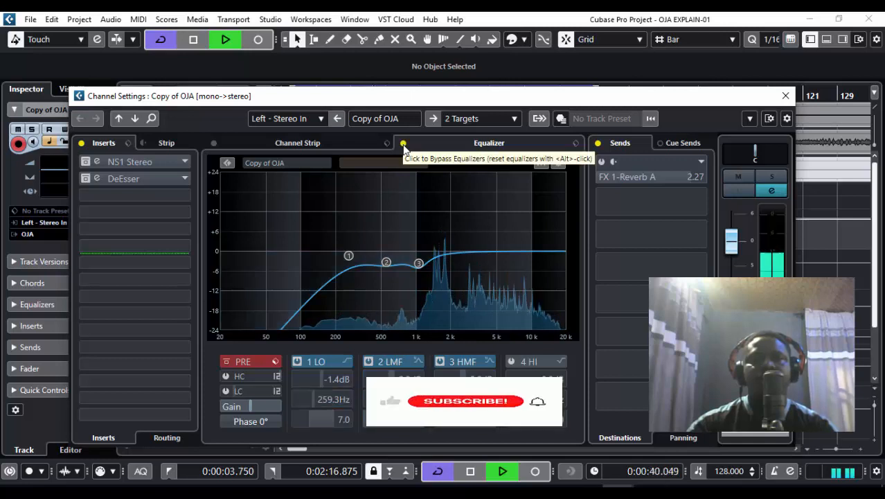
pyautogui.click(403, 144)
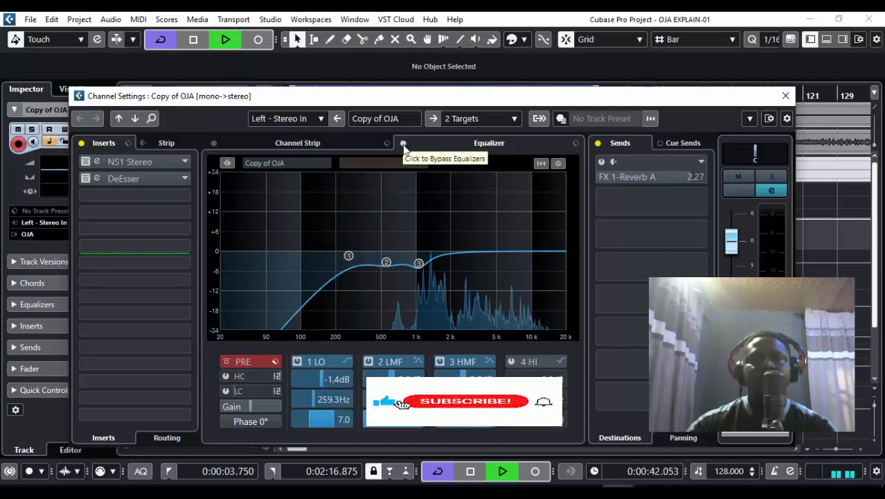
pyautogui.press('space')
pyautogui.click(785, 97)
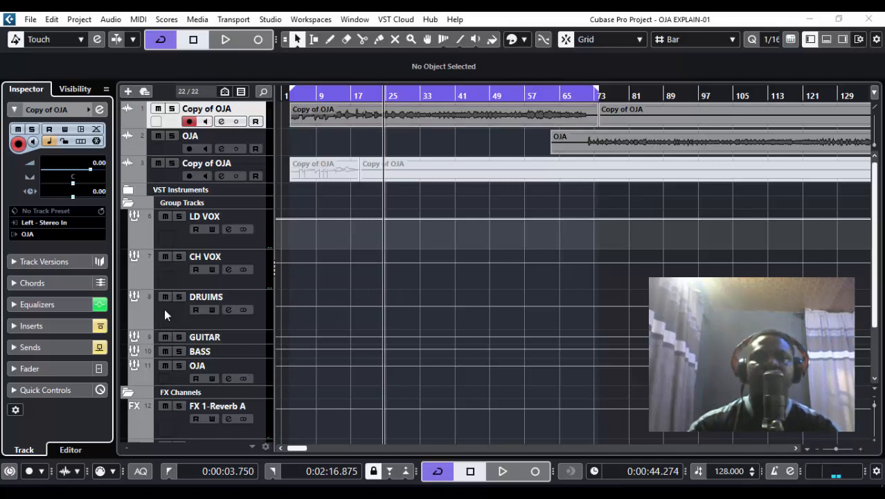
# - Return to the loop start, activate the NS1 Stereo insert in the Copy of OJA channel settings and open the plug-in
pyautogui.click(290, 98)
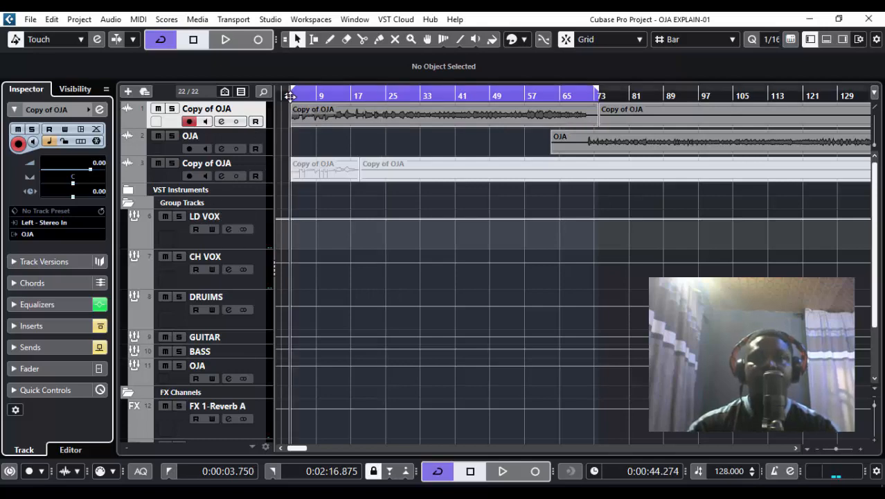
pyautogui.click(99, 110)
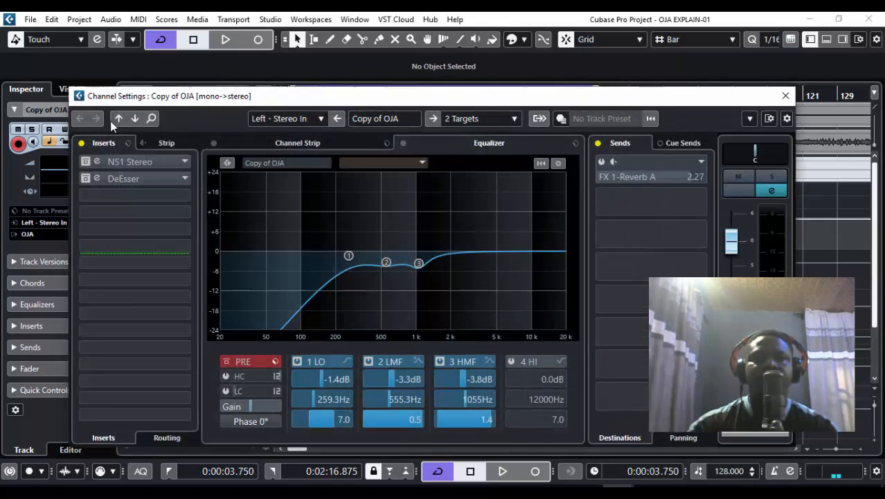
pyautogui.click(86, 164)
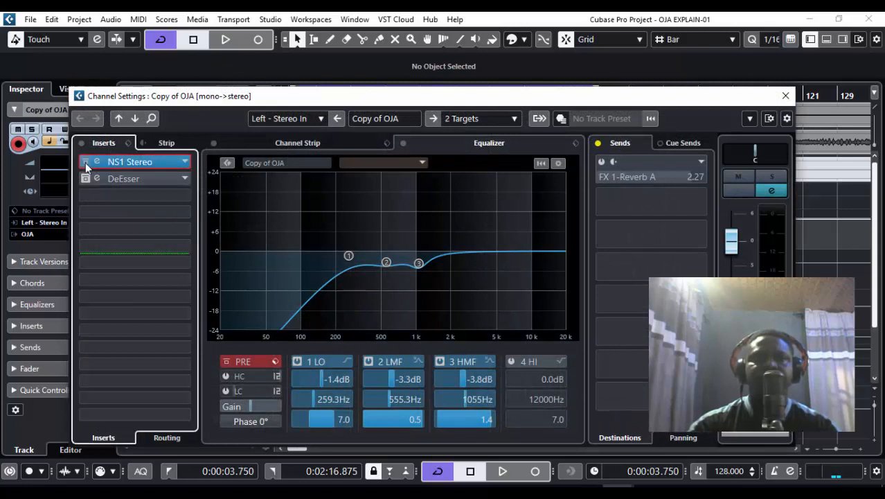
pyautogui.click(132, 162)
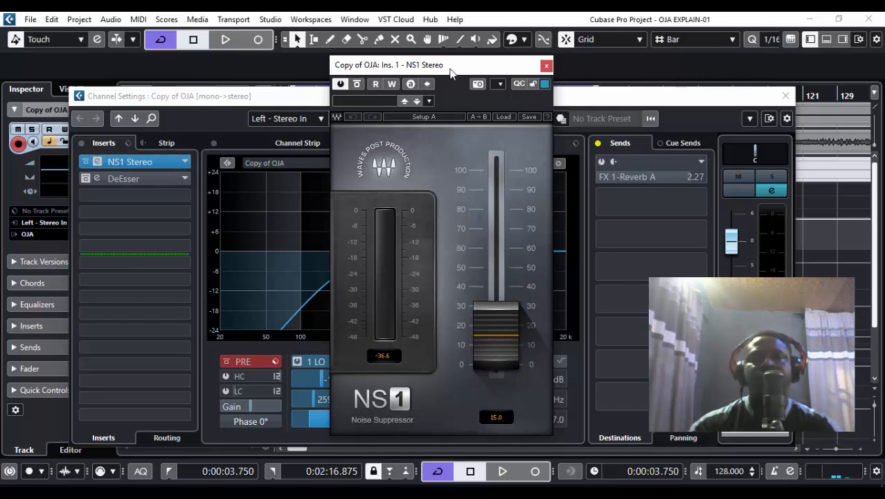
# - Compare playback with the NS1 Stereo noise suppressor active and bypassed, leave it active and close the plug-in
pyautogui.press('space')
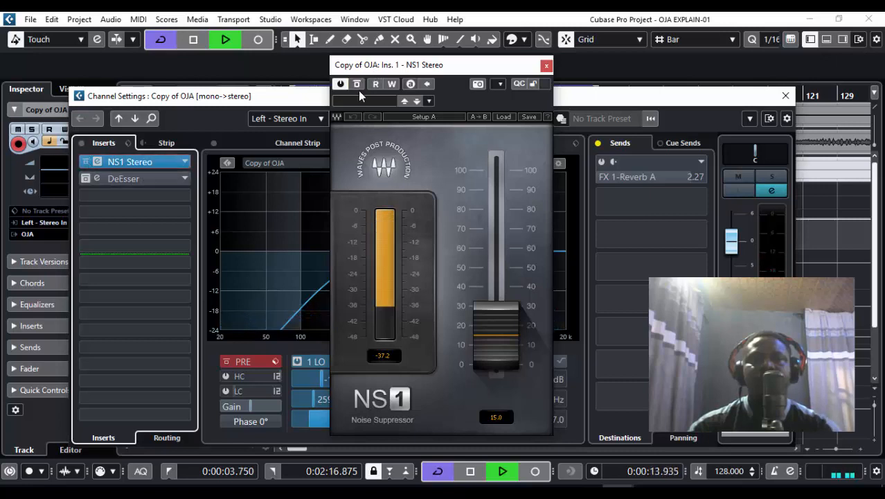
pyautogui.press('space')
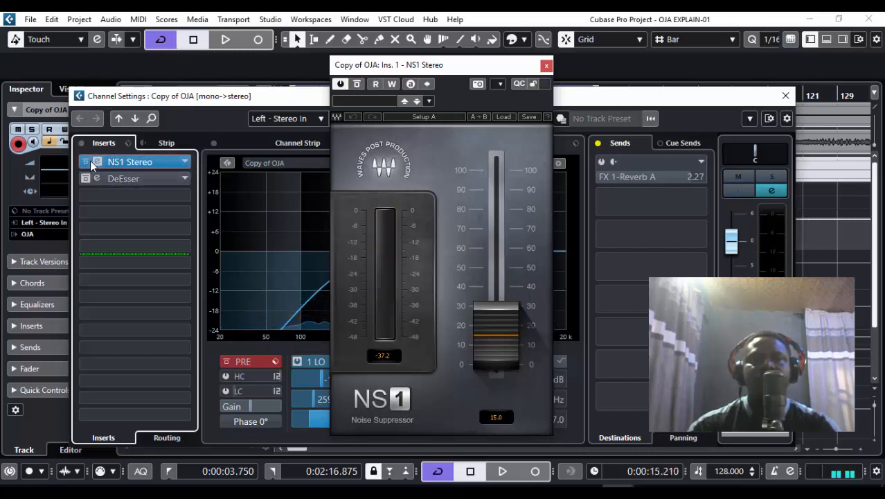
pyautogui.click(87, 162)
pyautogui.press('space')
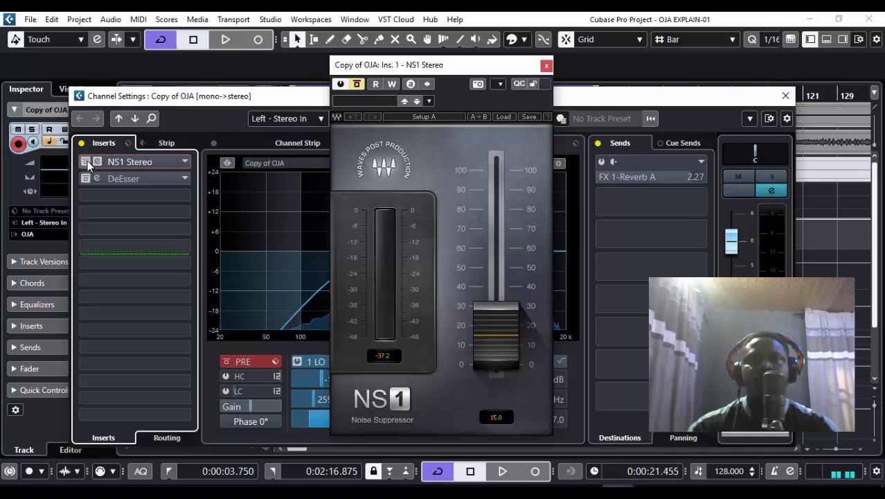
pyautogui.click(86, 161)
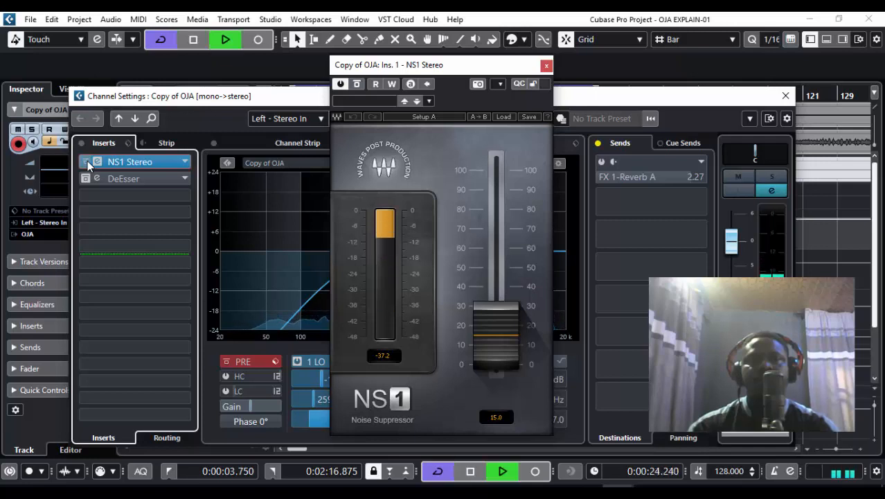
pyautogui.press('space')
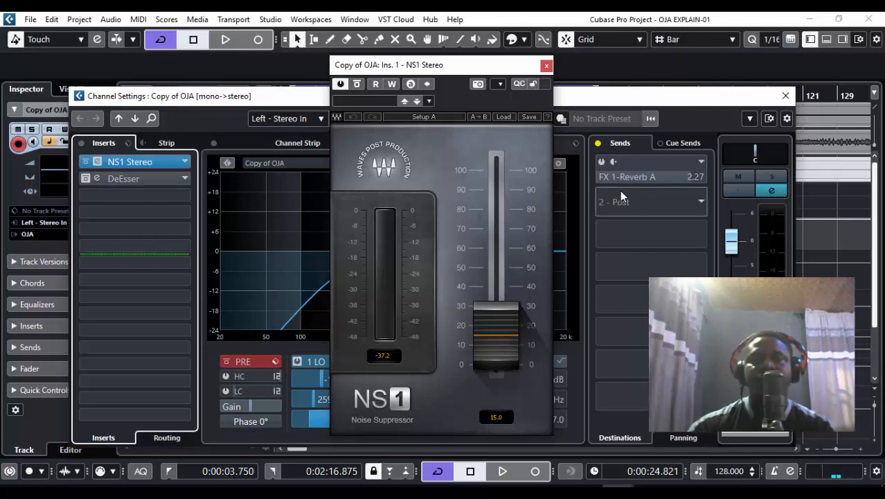
pyautogui.click(546, 67)
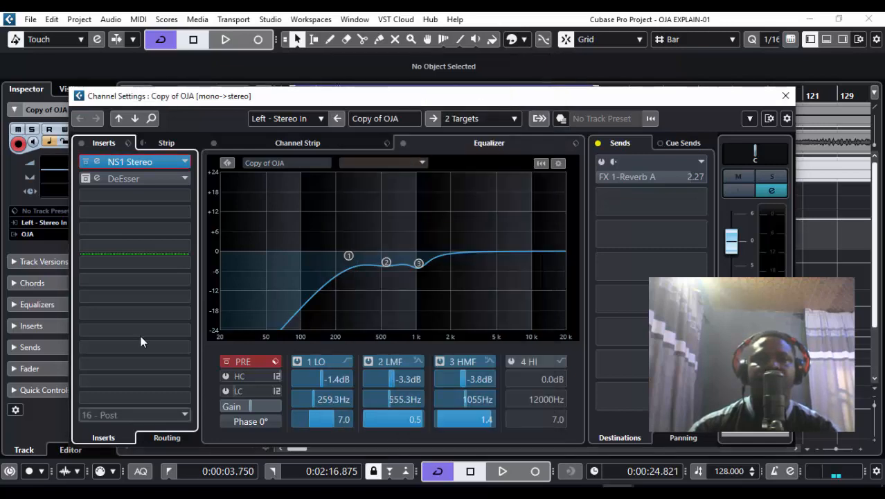
# - Activate the DeEsser insert on the Copy of OJA channel and open its settings
pyautogui.keyDown('alt'); pyautogui.click(84, 178); pyautogui.keyUp('alt')
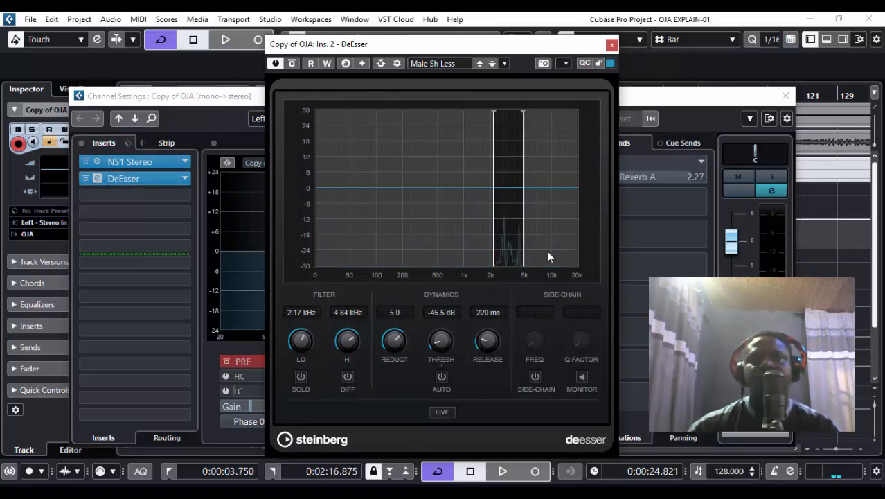
# - Look through the DeEsser's preset list around Male Sh Less and close the list without changing the preset
pyautogui.moveTo(481, 52); pyautogui.dragTo(461, 53)
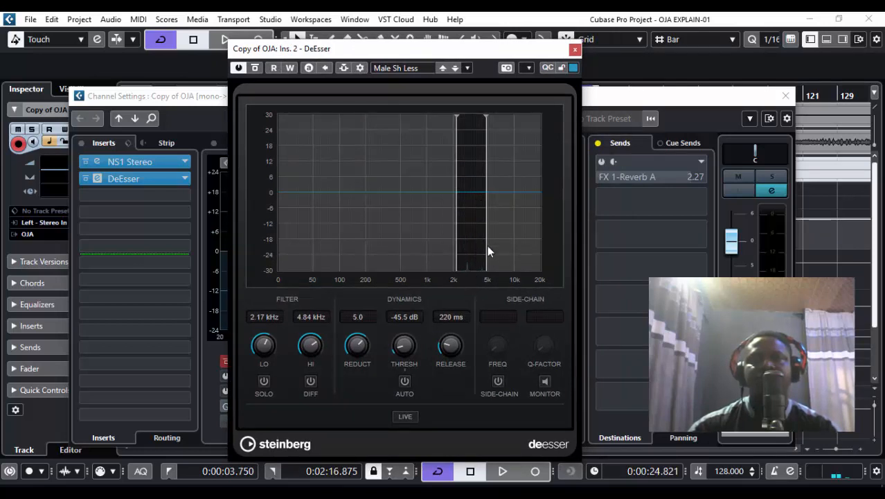
pyautogui.click(421, 68)
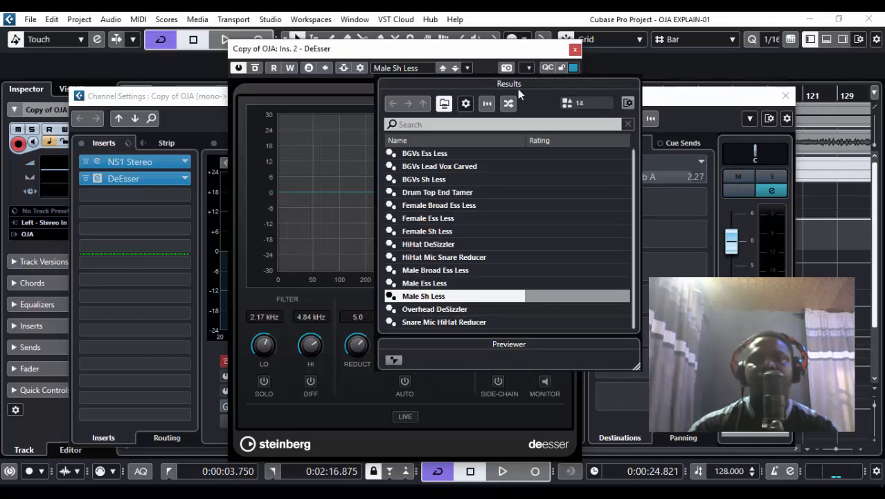
pyautogui.click(411, 61)
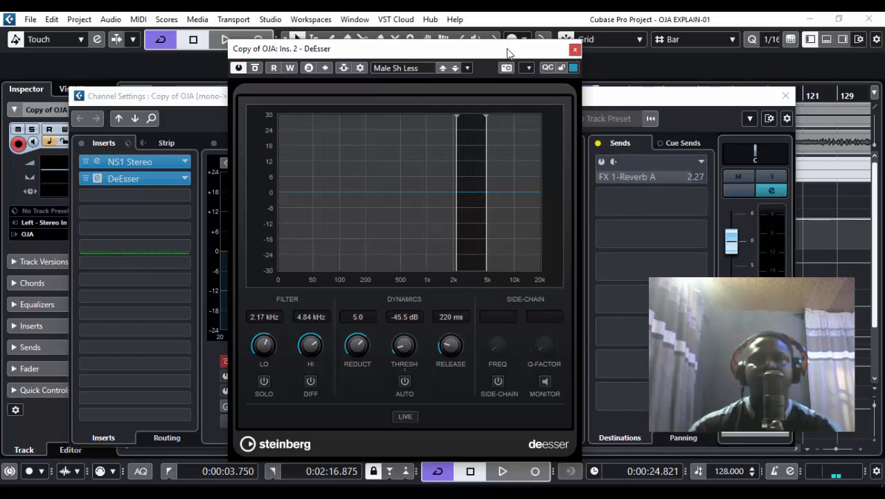
# - Play back the Copy of OJA track through the DeEsser, stop, and close the plug-in and the channel settings
pyautogui.moveTo(507, 53); pyautogui.dragTo(594, 67)
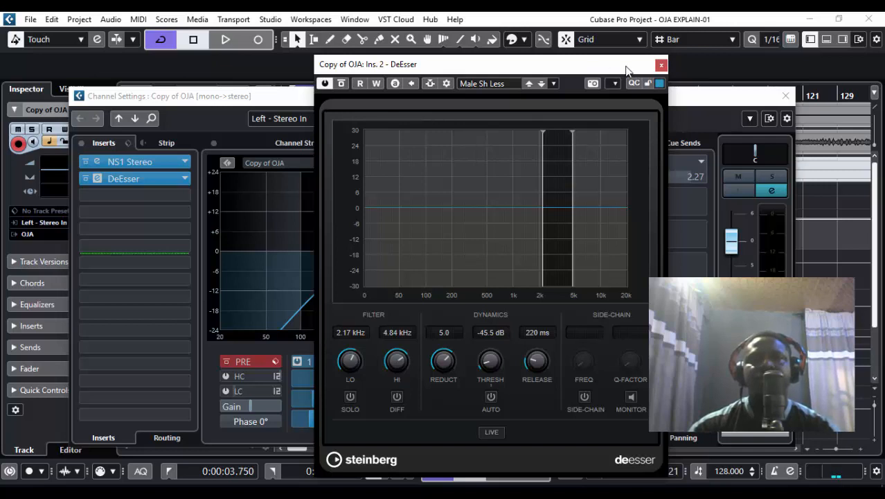
pyautogui.press('space')
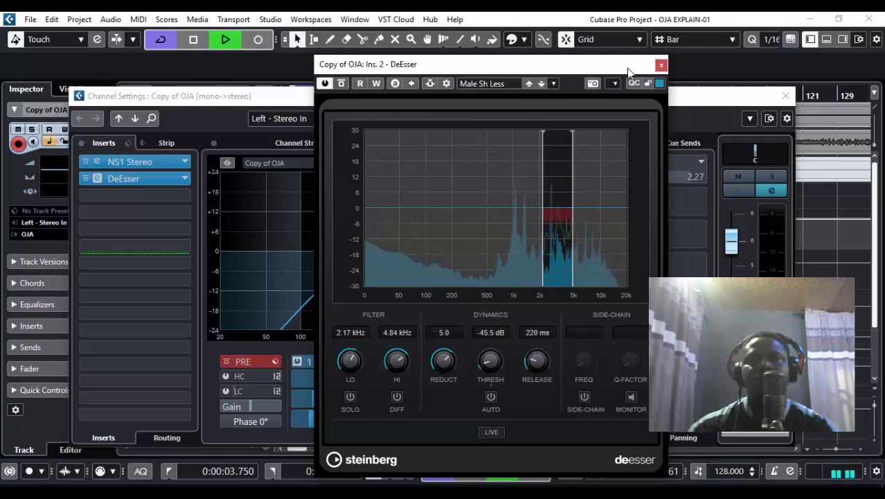
pyautogui.press('space')
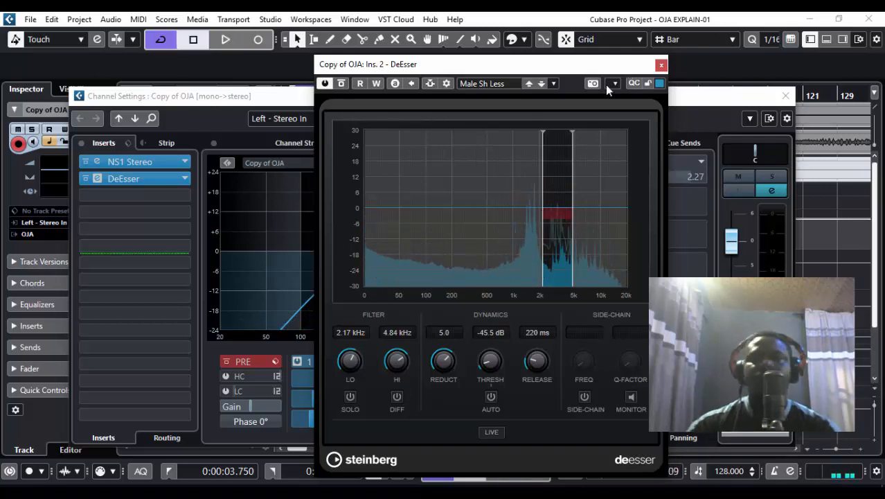
pyautogui.click(658, 67)
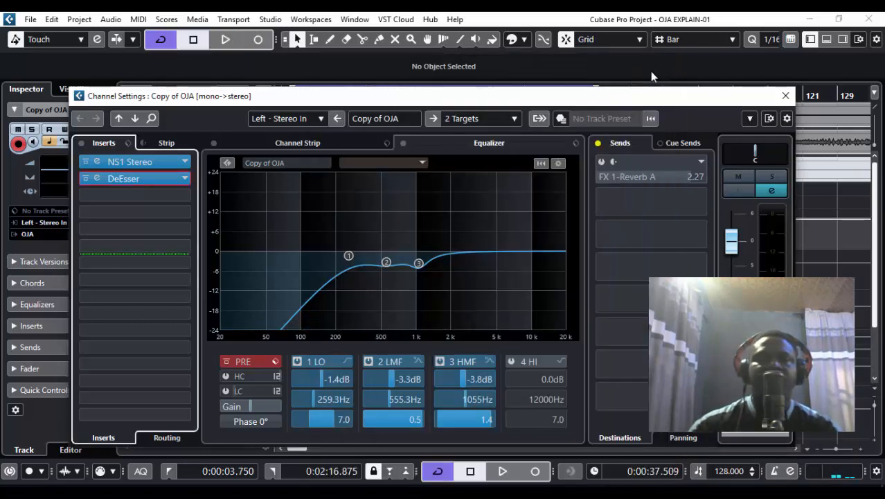
pyautogui.click(785, 96)
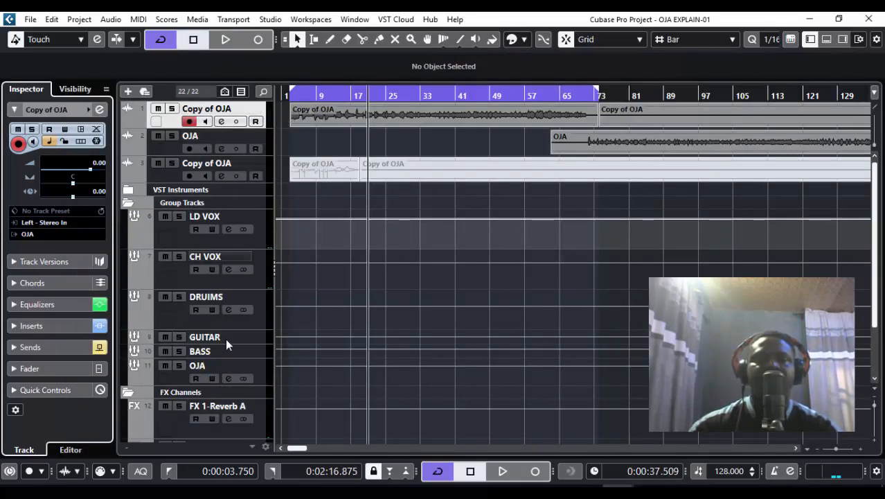
# - Select the OJA group track and open its channel settings to examine the equalizer's 3 HMF band
pyautogui.click(259, 373)
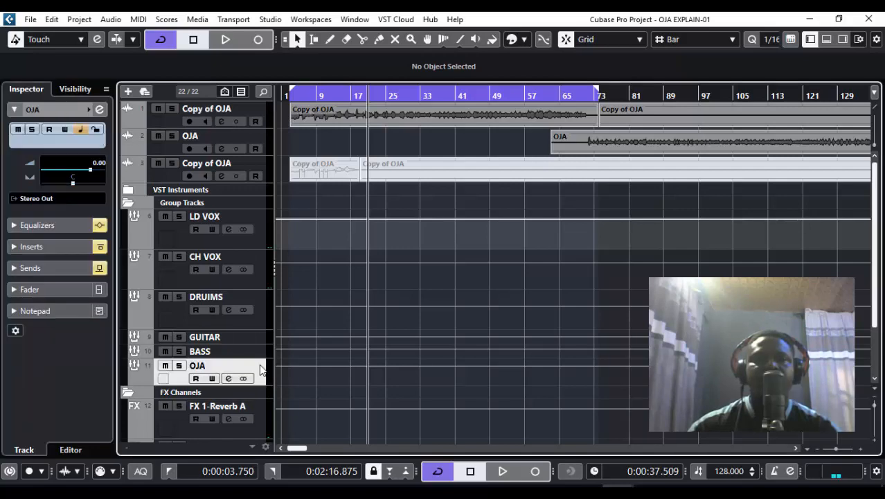
pyautogui.click(100, 110)
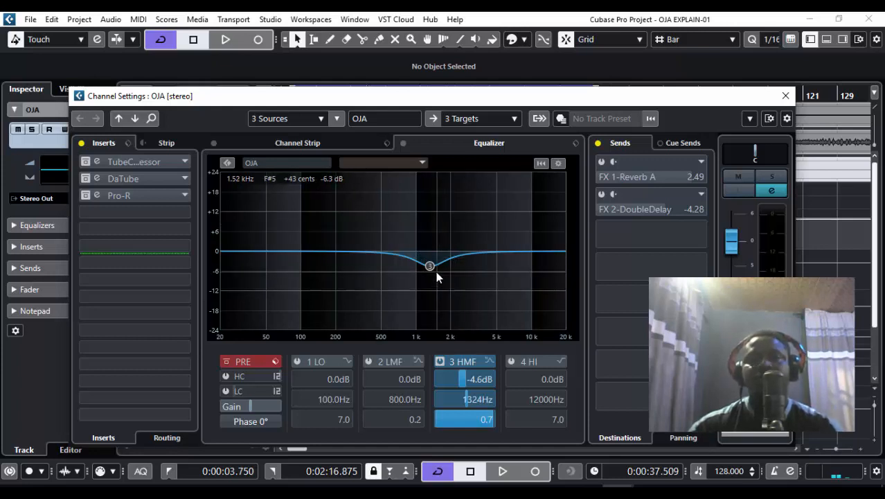
pyautogui.moveTo(432, 266)
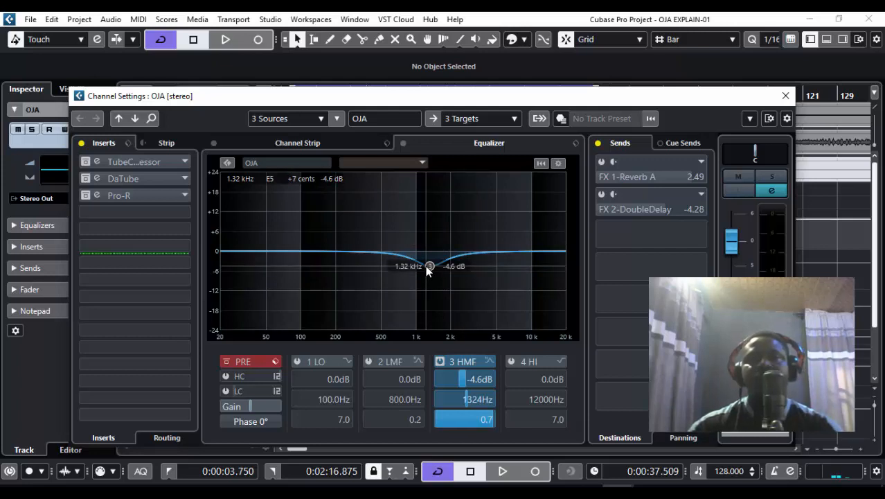
# - Compare the OJA group with its equalizer active and bypassed during playback, leave the equalizer active and stop playback
pyautogui.press('space')
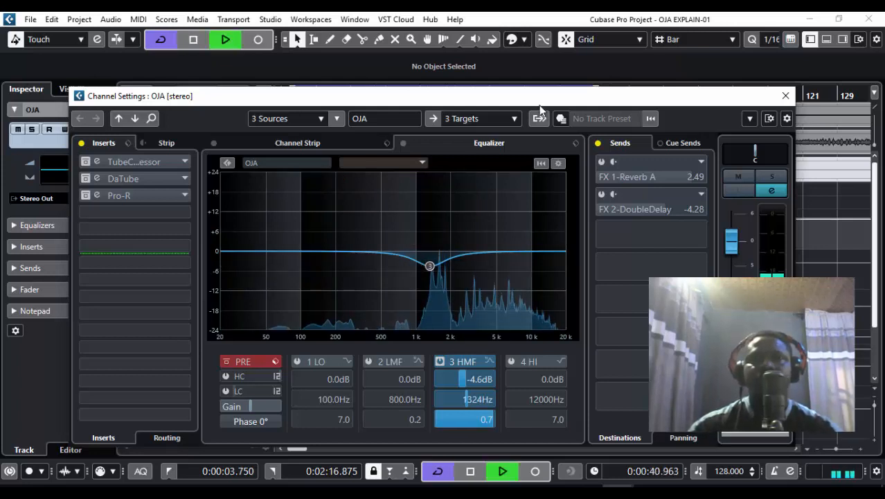
pyautogui.click(403, 143)
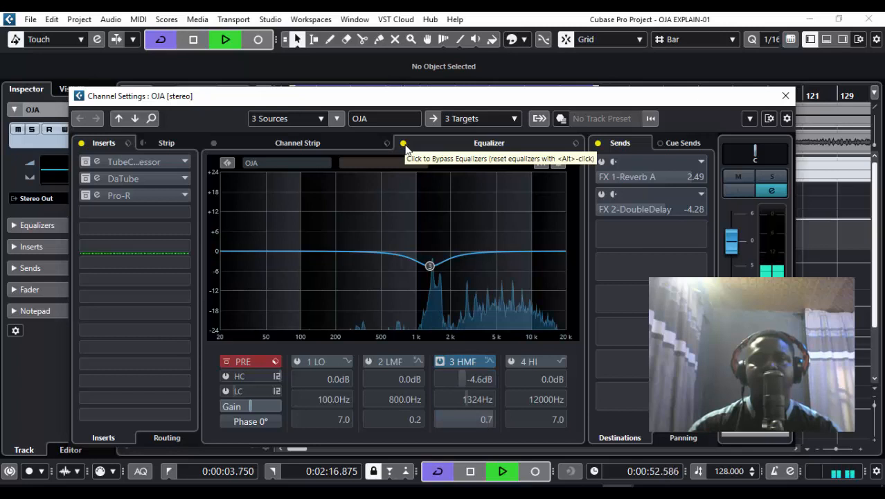
pyautogui.click(403, 143)
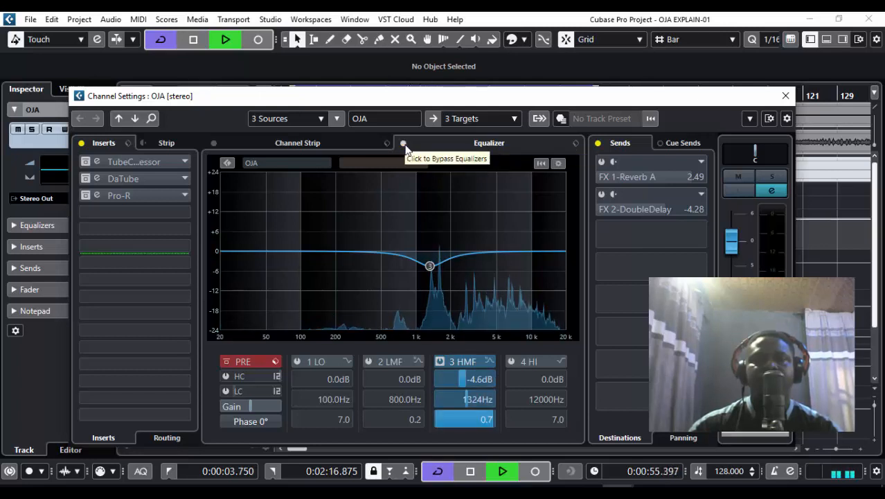
pyautogui.press('space')
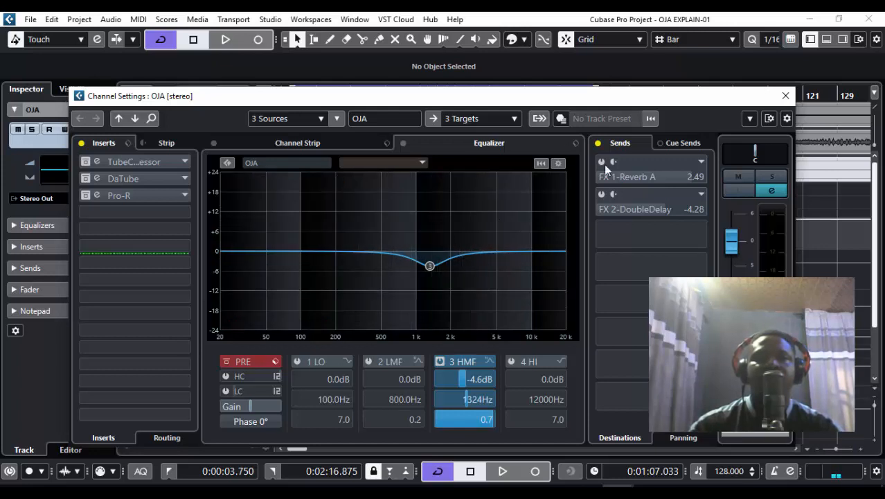
# - Bring back the OJA group's inserts with DaTube and Pro-R bypassed, and open the active Tube Compressor
pyautogui.click(783, 98)
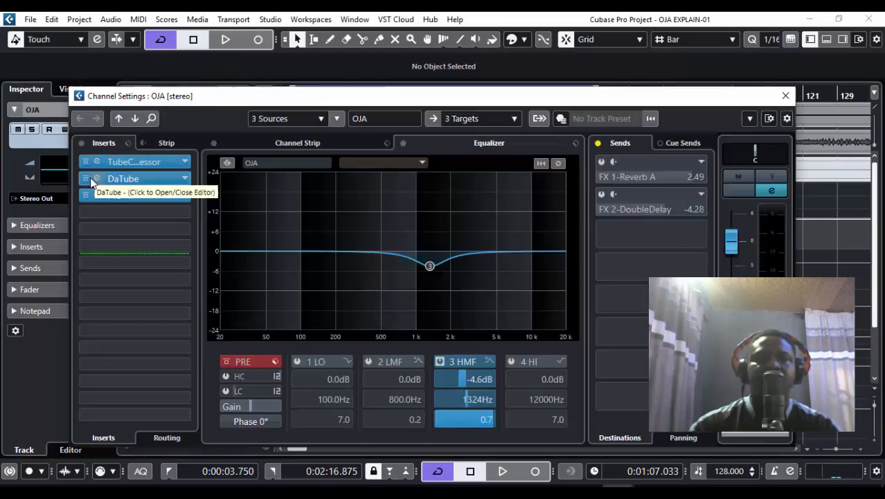
pyautogui.click(88, 178)
pyautogui.click(86, 194)
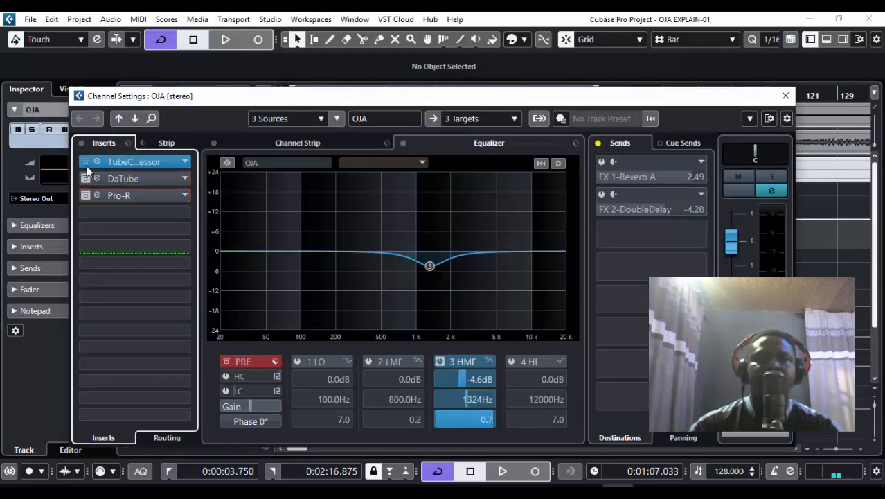
pyautogui.click(126, 161)
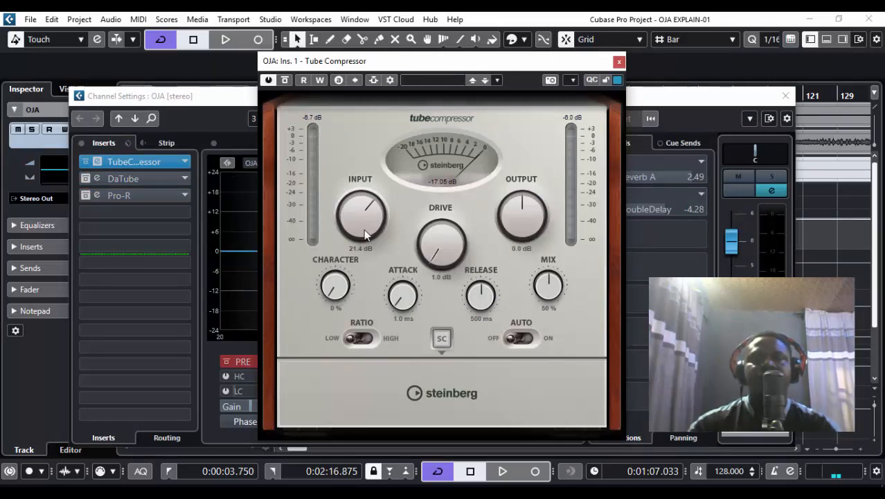
pyautogui.moveTo(497, 69)
pyautogui.mouseDown()
pyautogui.moveTo(515, 79)
pyautogui.moveTo(568, 74)
pyautogui.moveTo(496, 68)
pyautogui.mouseUp()
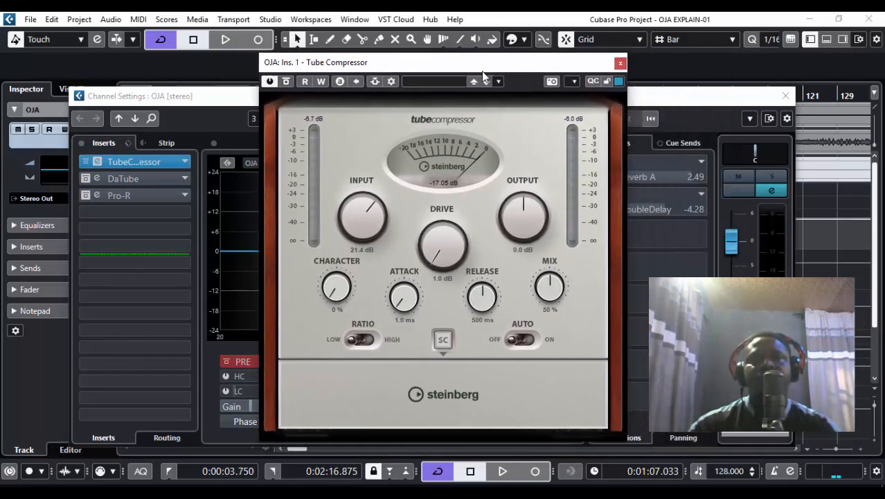
# - Adjust the Tube Compressor's input while auditioning the OJA group, settle on 20.3 dB, and close the plug-in
pyautogui.press('space')
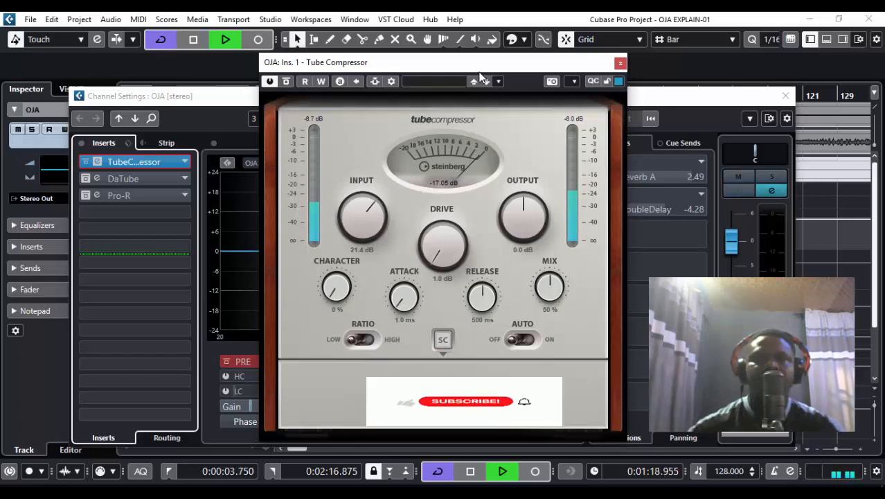
pyautogui.press('space')
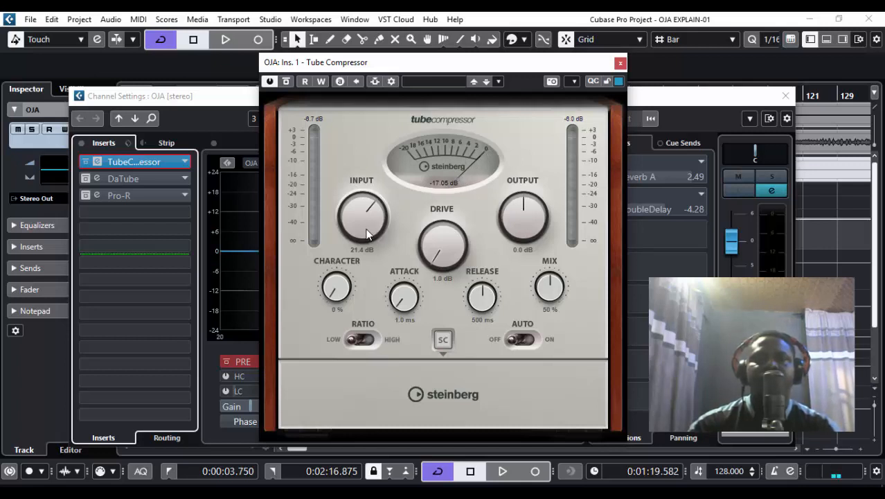
pyautogui.press('space')
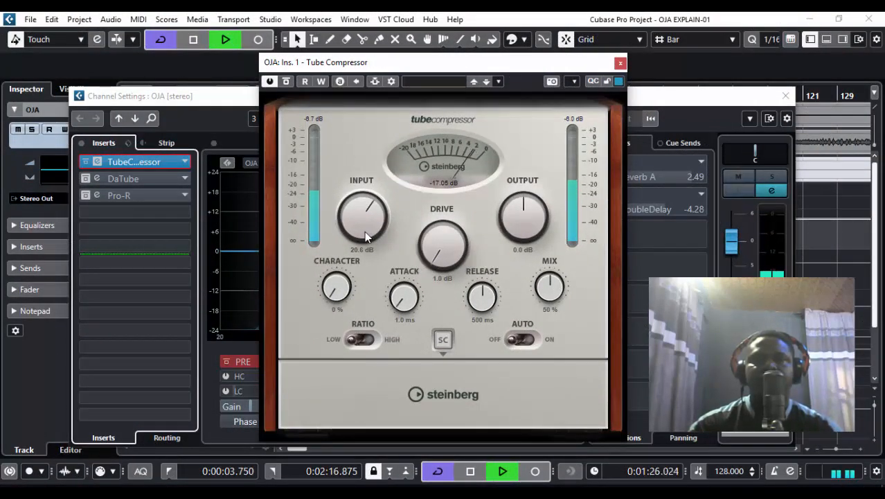
pyautogui.press('space')
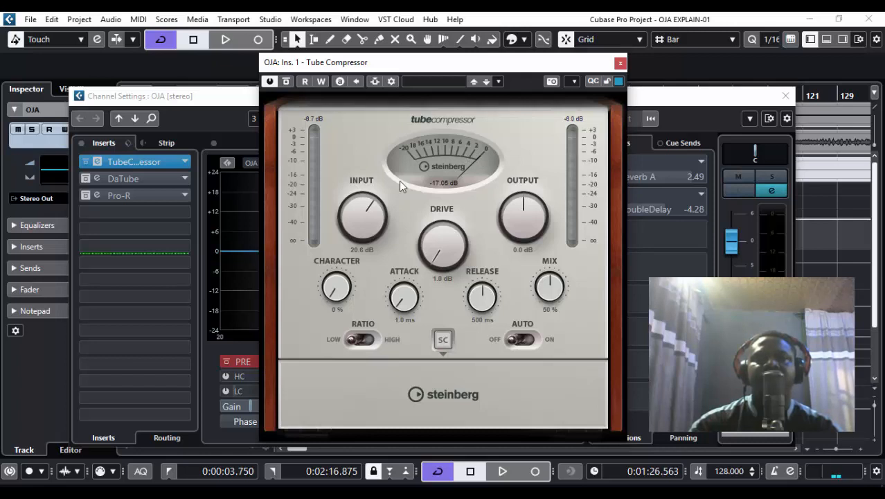
pyautogui.press('space')
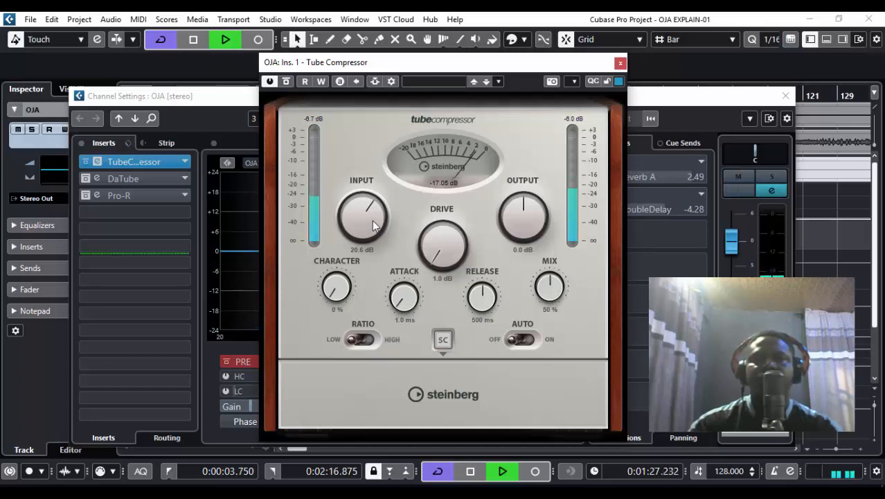
pyautogui.moveTo(372, 222)
pyautogui.mouseDown()
pyautogui.moveTo(379, 243)
pyautogui.moveTo(379, 218)
pyautogui.mouseUp()
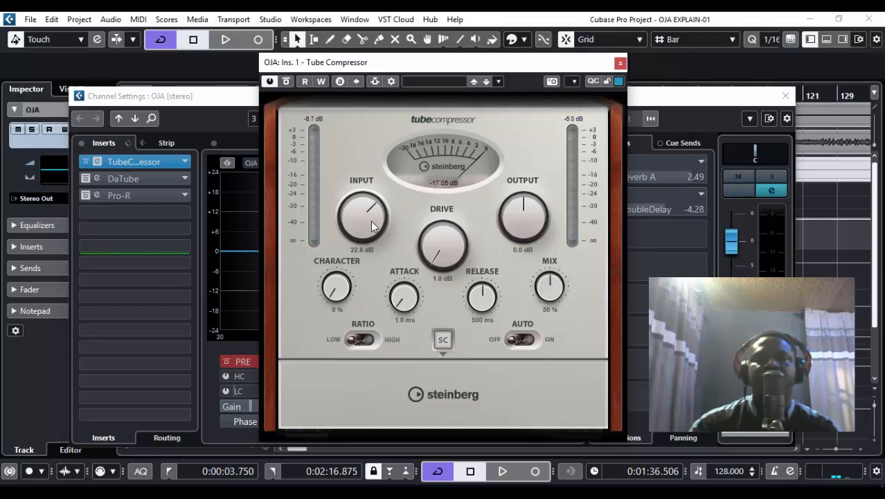
pyautogui.moveTo(372, 226); pyautogui.dragTo(373, 222)
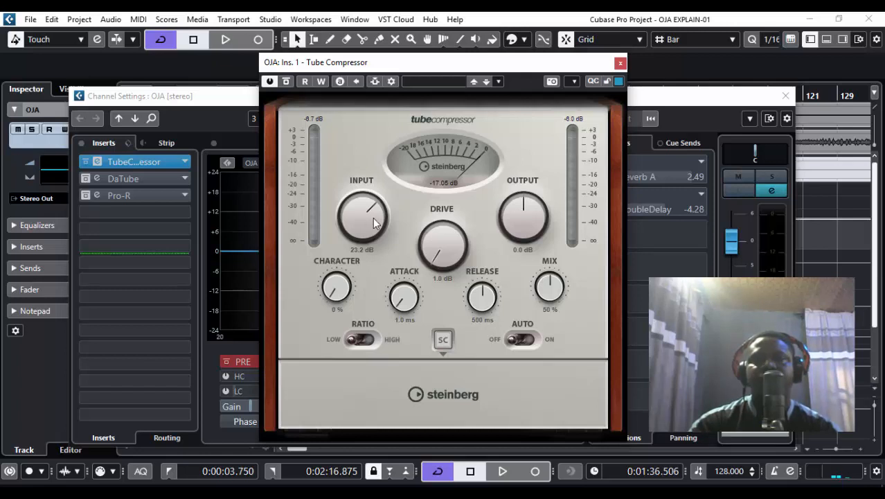
pyautogui.moveTo(374, 221)
pyautogui.mouseDown()
pyautogui.moveTo(380, 229)
pyautogui.moveTo(378, 221)
pyautogui.mouseUp()
pyautogui.press('space')
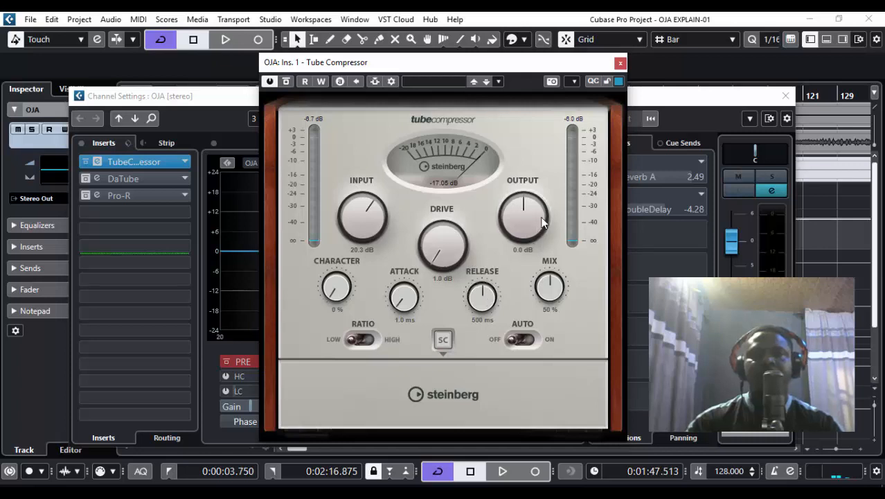
pyautogui.click(621, 63)
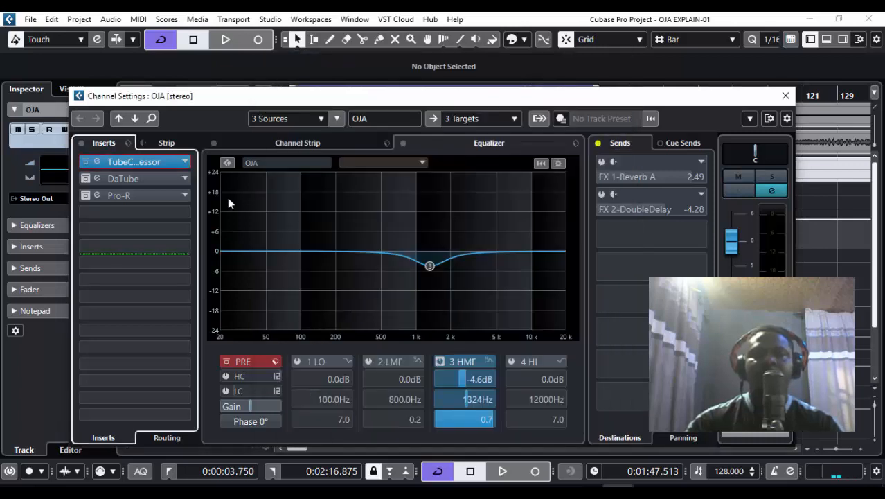
# - Activate and open the DaTube insert on the OJA group, load the Warm Distortion preset during playback, and stop playback
pyautogui.click(130, 178)
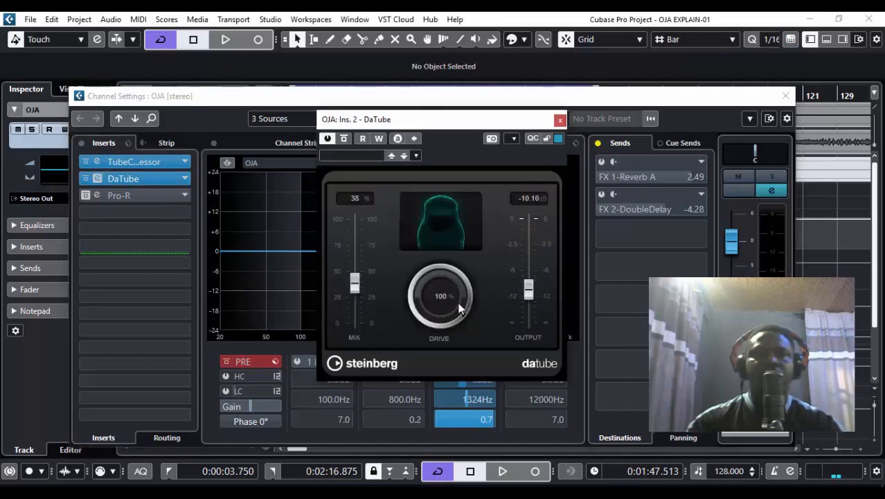
pyautogui.moveTo(455, 122)
pyautogui.mouseDown()
pyautogui.moveTo(469, 153)
pyautogui.moveTo(439, 126)
pyautogui.mouseUp()
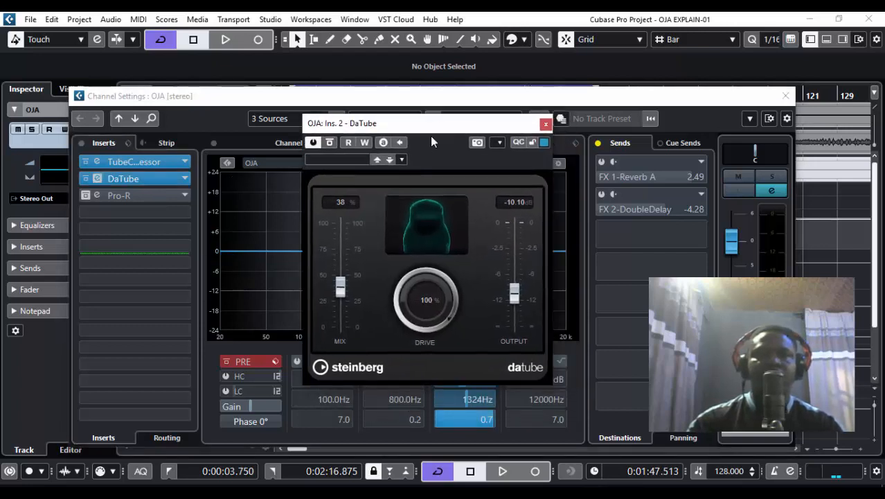
pyautogui.press('space')
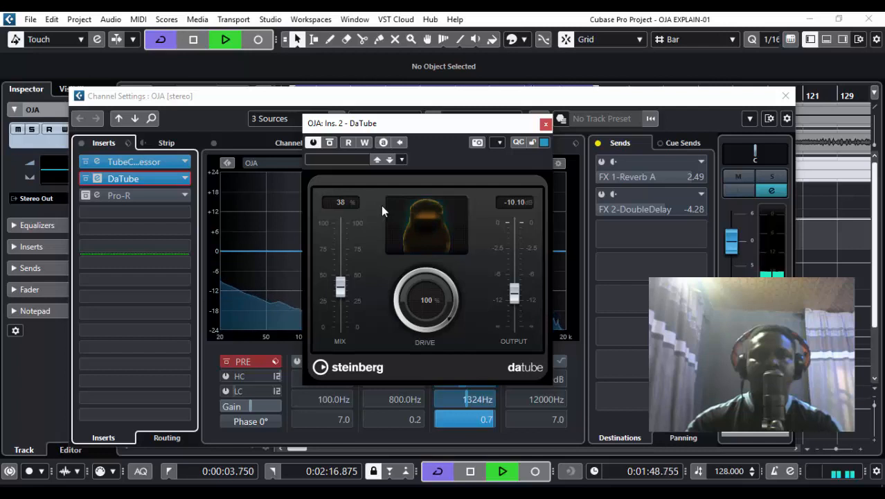
pyautogui.click(348, 159)
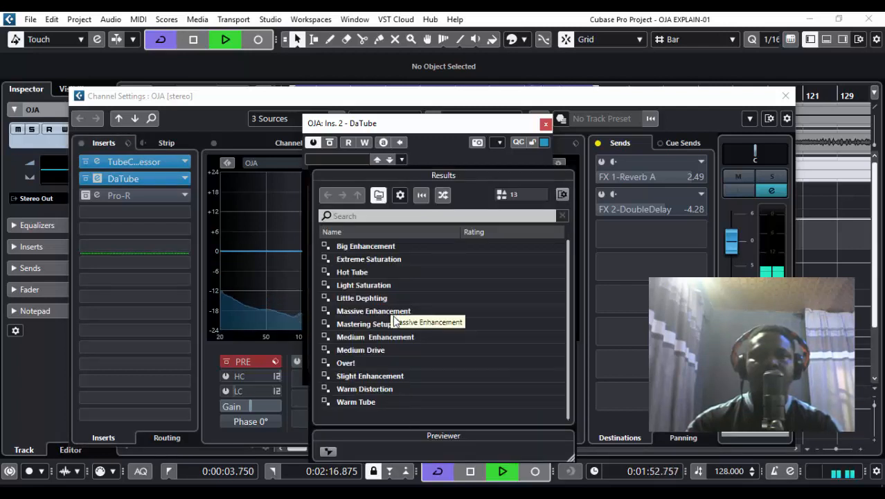
pyautogui.click(371, 389)
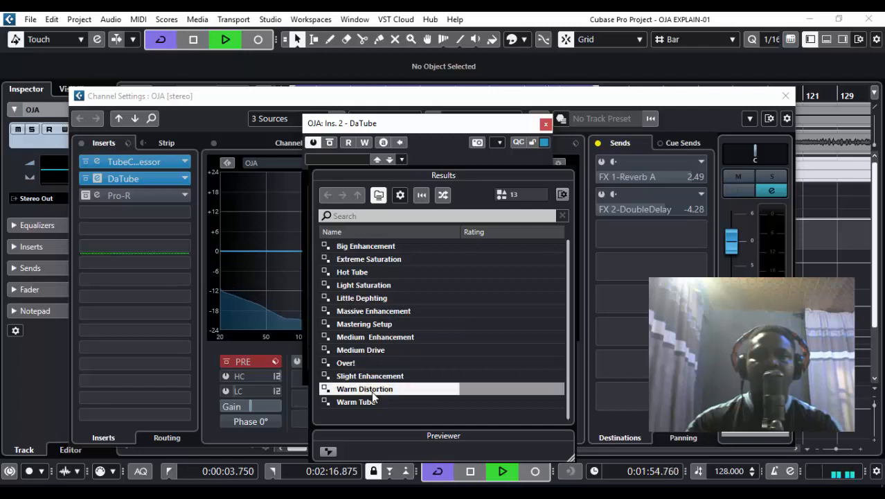
pyautogui.click(507, 126)
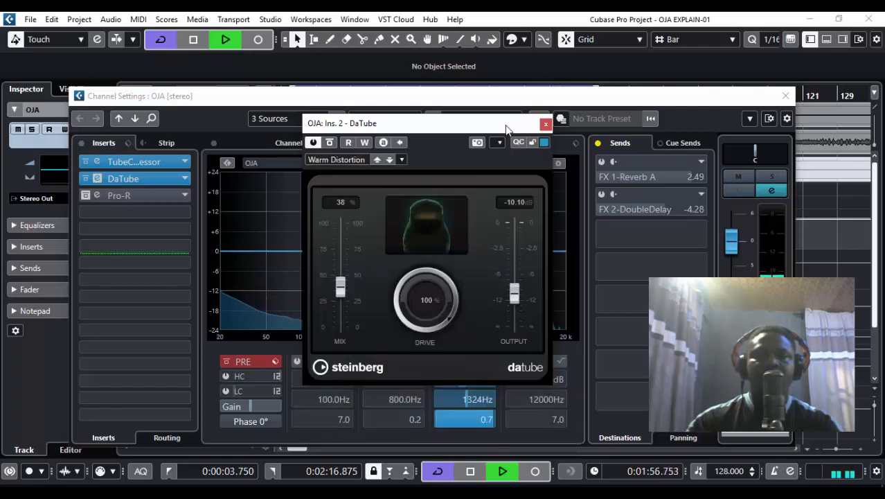
pyautogui.press('space')
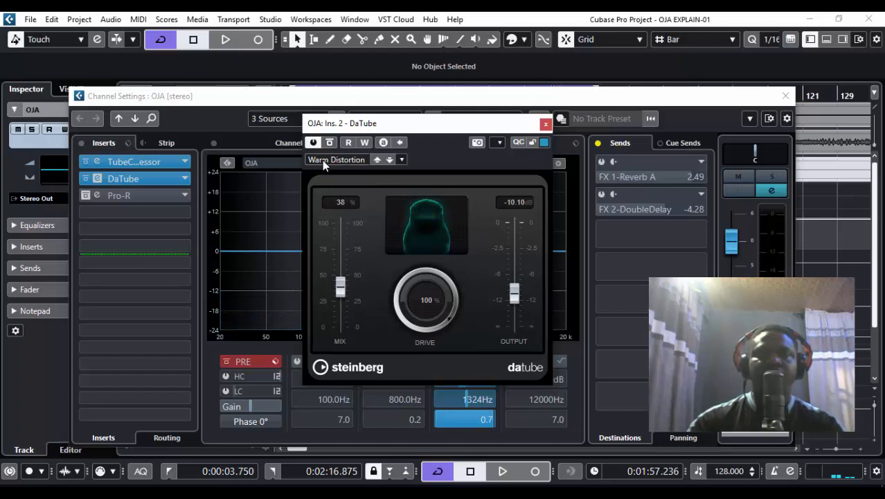
# - Review DaTube's list of presets, keep Warm Distortion loaded, and close the plug-in
pyautogui.click(330, 158)
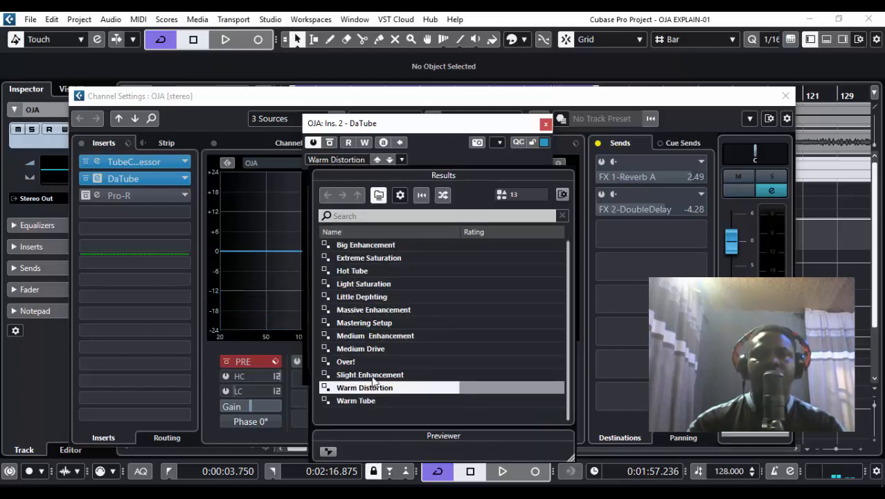
pyautogui.scroll(1, 367, 298)
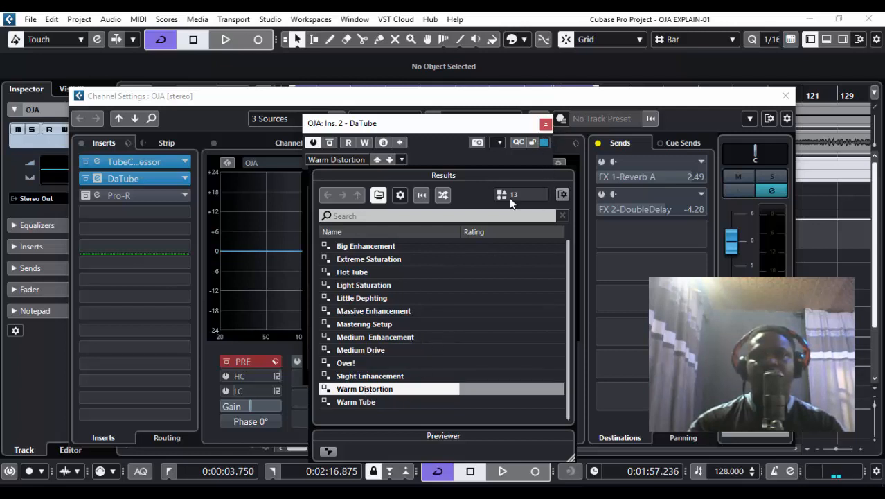
pyautogui.click(546, 128)
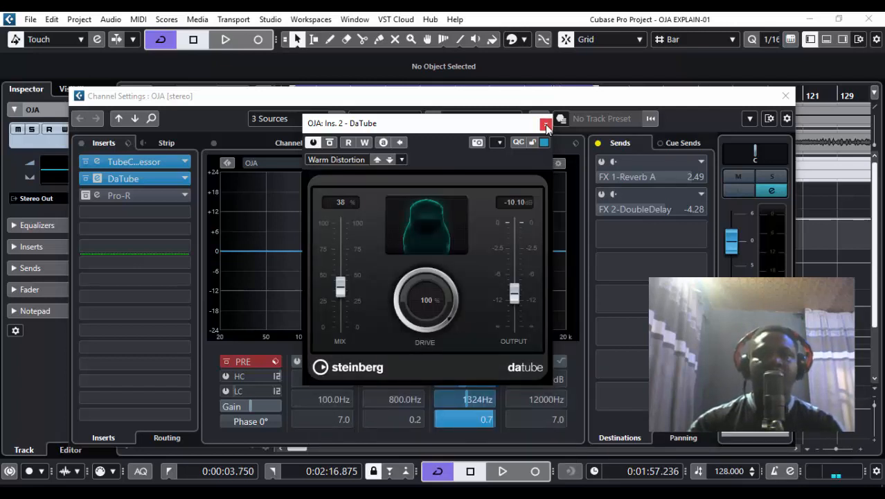
pyautogui.click(545, 125)
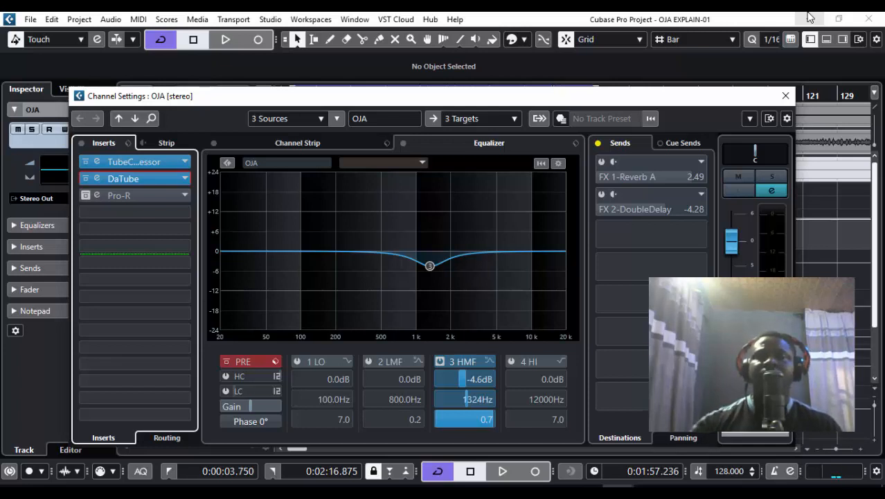
# - Open the Pro-R insert on the OJA group and examine its Space, Decay Rate and Stereo Width settings
pyautogui.click(137, 193)
pyautogui.doubleClick(137, 192)
pyautogui.moveTo(303, 53); pyautogui.dragTo(456, 62)
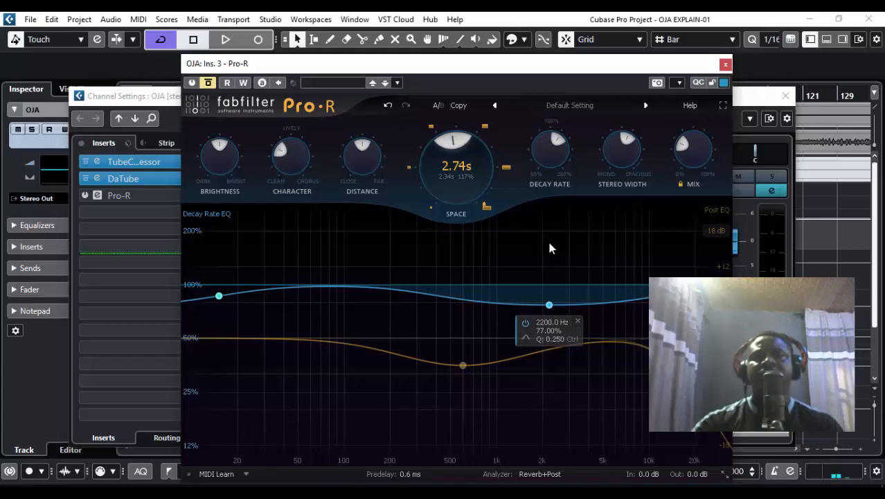
pyautogui.moveTo(474, 168)
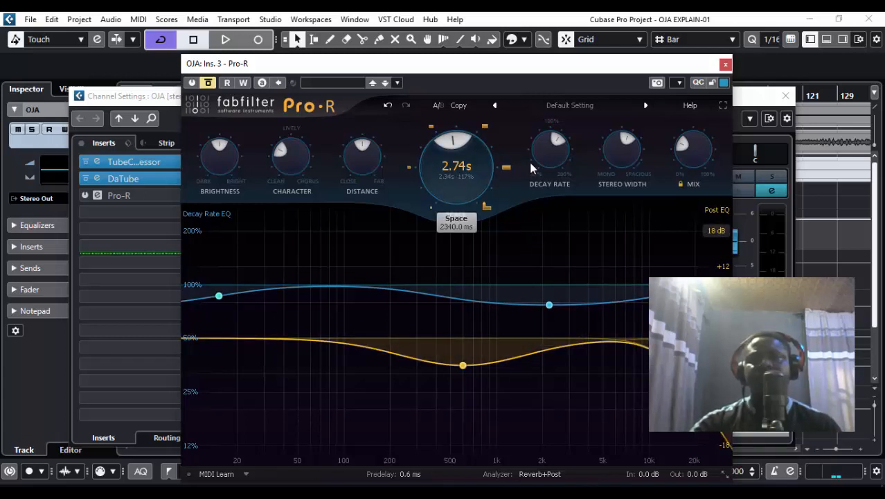
pyautogui.moveTo(615, 165)
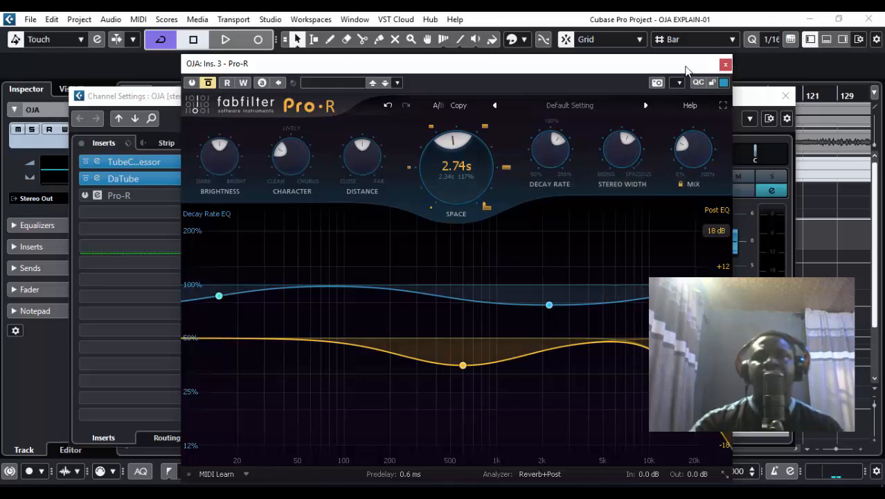
pyautogui.moveTo(686, 70); pyautogui.dragTo(637, 117)
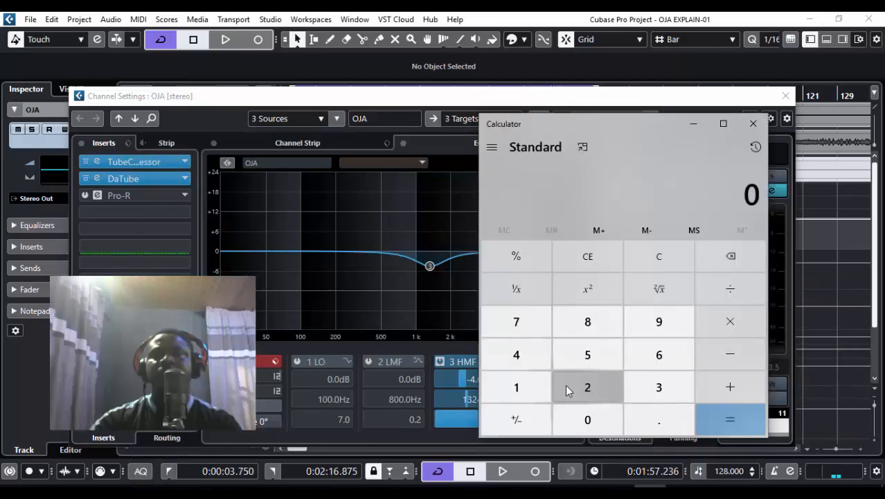
# - Switch to Calculator, divide 60000 by the project tempo of 128, and divide the result by 2
pyautogui.click(669, 360)
pyautogui.click(601, 425)
pyautogui.click(603, 422)
pyautogui.click(603, 422)
pyautogui.click(603, 422)
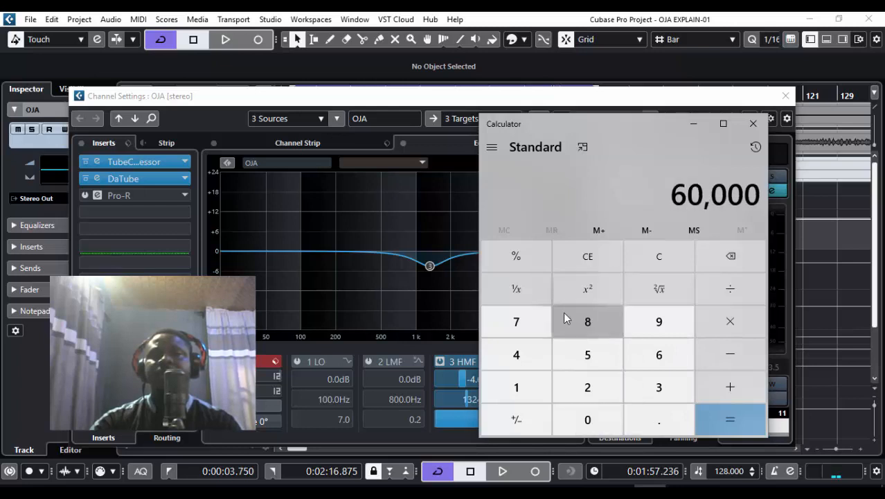
pyautogui.click(731, 290)
pyautogui.click(516, 387)
pyautogui.click(587, 387)
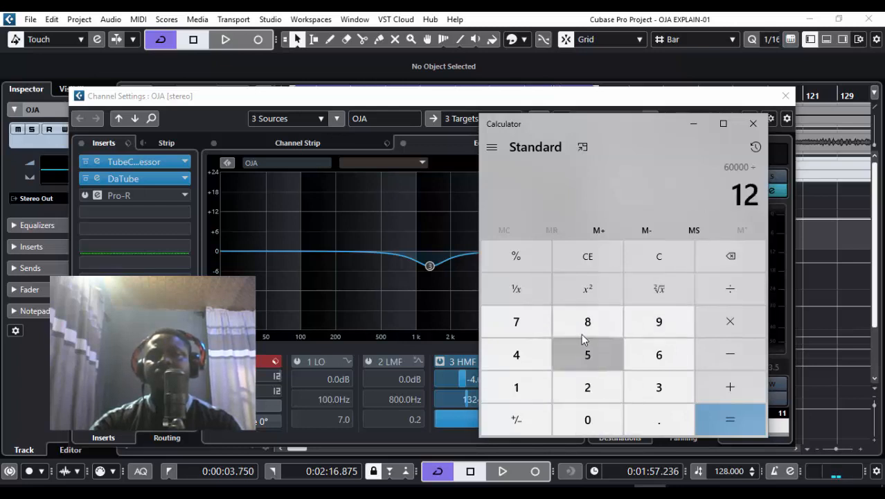
pyautogui.click(587, 321)
pyautogui.click(736, 428)
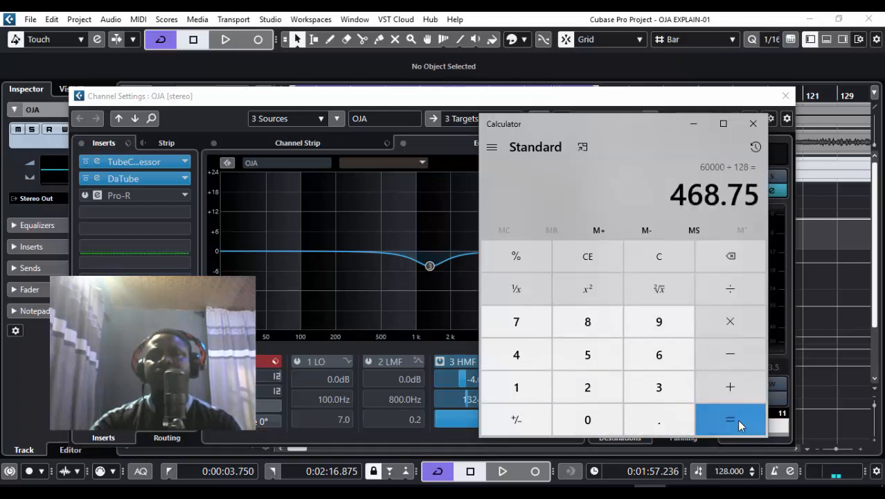
pyautogui.click(731, 288)
pyautogui.click(601, 379)
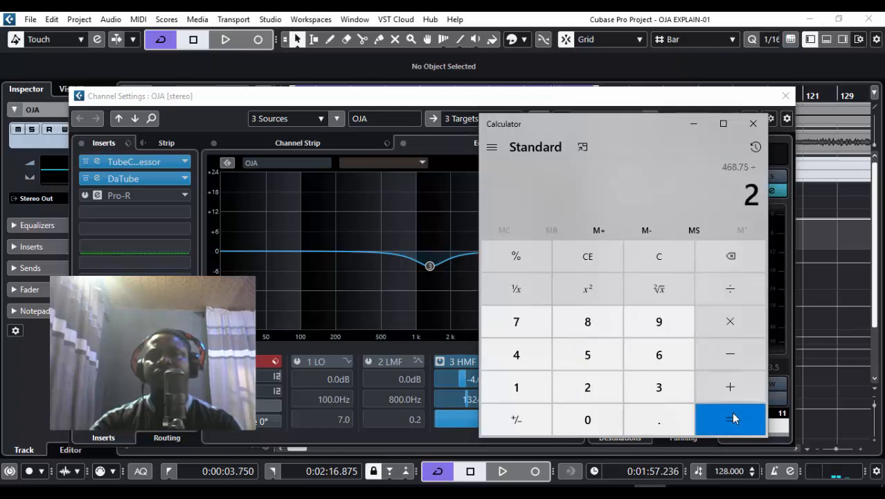
pyautogui.click(731, 411)
# - Return to Cubase, take the OJA group's Pro-R insert out of bypass, and minimize Calculator to get back to Pro-R
pyautogui.click(376, 197)
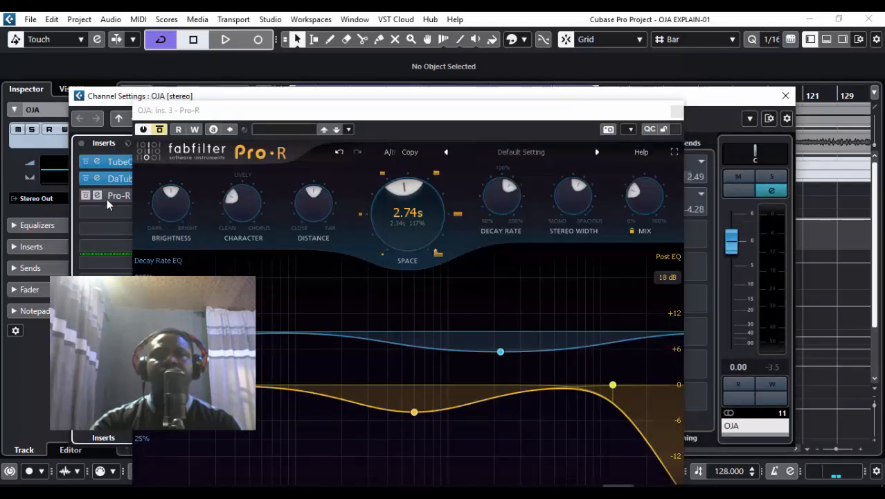
pyautogui.click(86, 197)
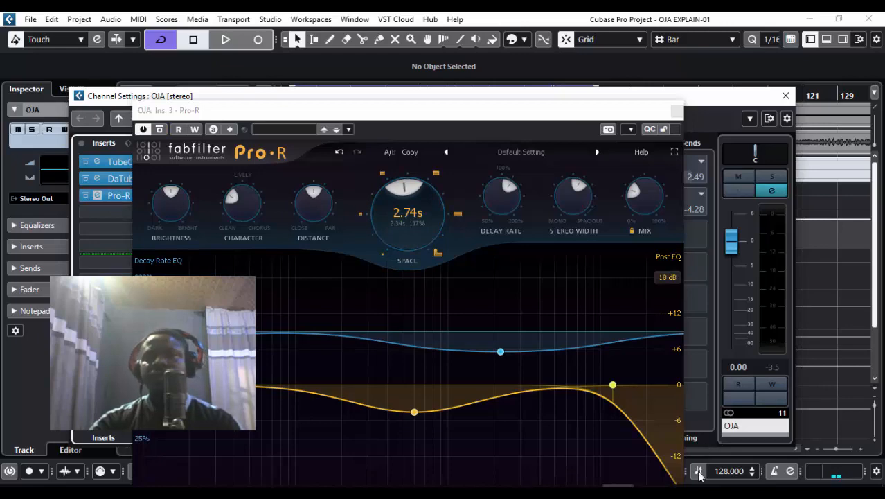
pyautogui.hotkey('alt', 'Tab')
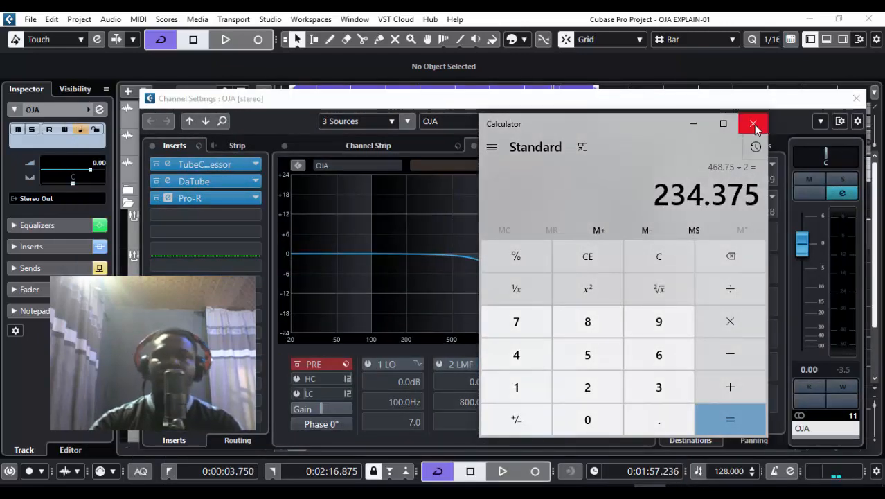
pyautogui.click(695, 123)
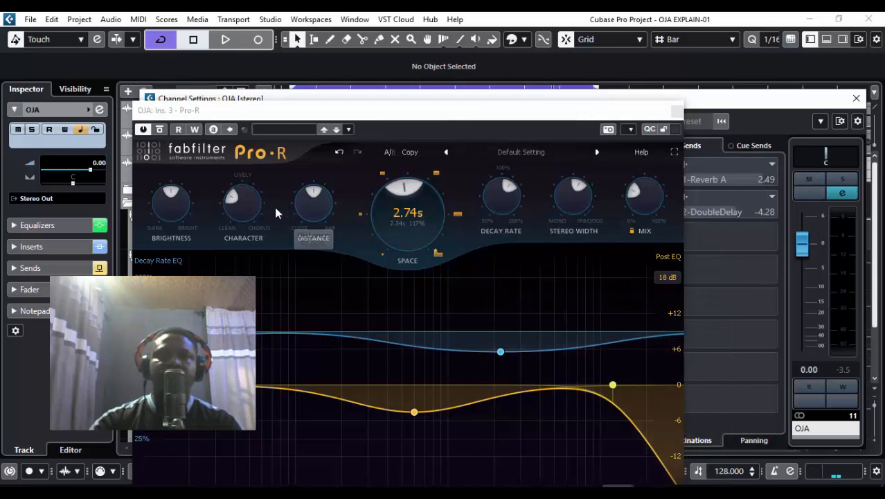
# - Try setting Pro-R's Space value to 234, and undo the change
pyautogui.doubleClick(411, 222)
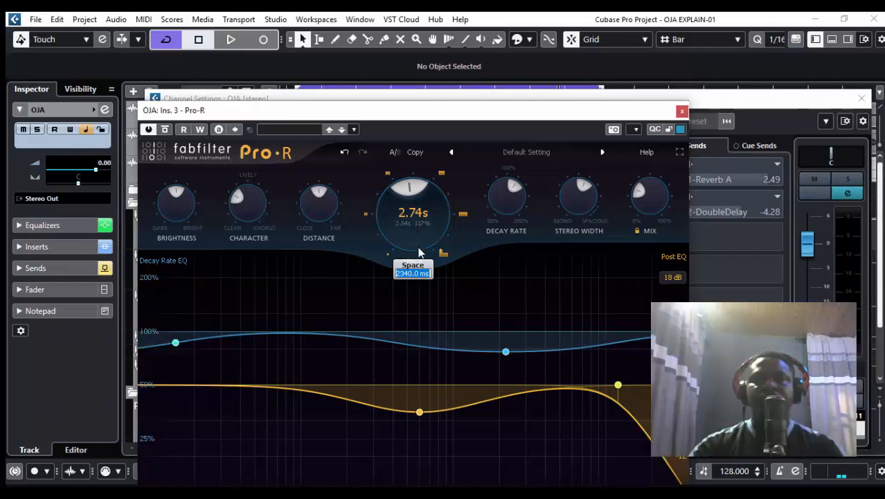
pyautogui.write('234')
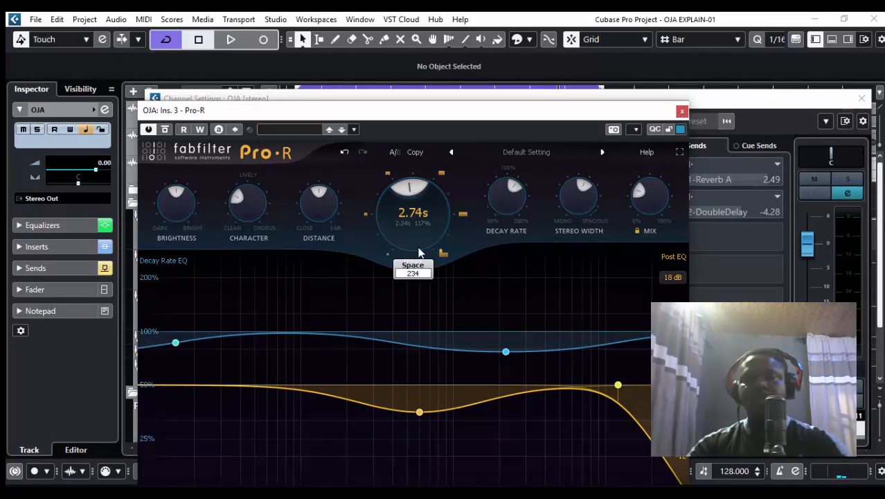
pyautogui.press('Return')
pyautogui.hotkey('ctrl', 'z')
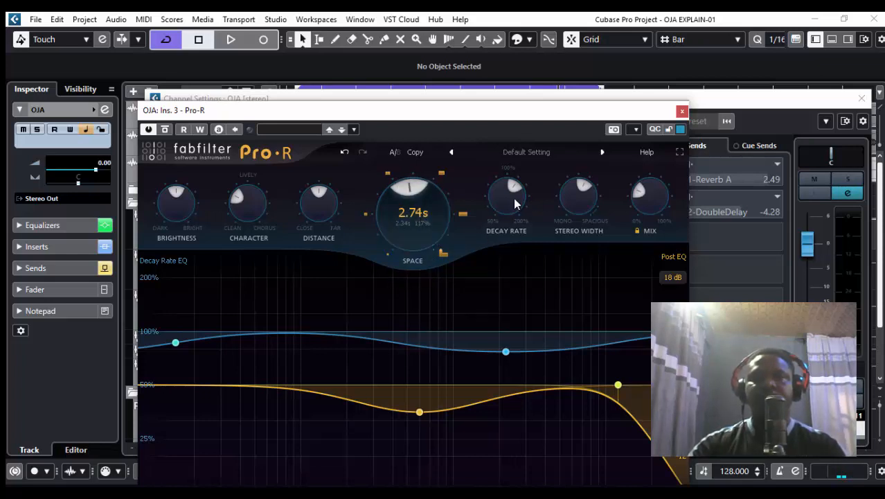
# - Switch to Calculator to recheck the computed time value, and return to the Pro-R window
pyautogui.click(656, 486)
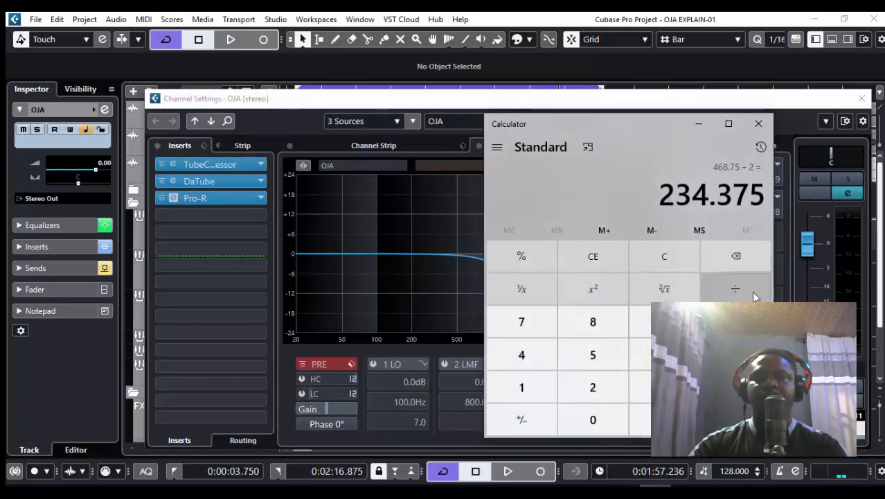
pyautogui.click(736, 420)
pyautogui.click(455, 105)
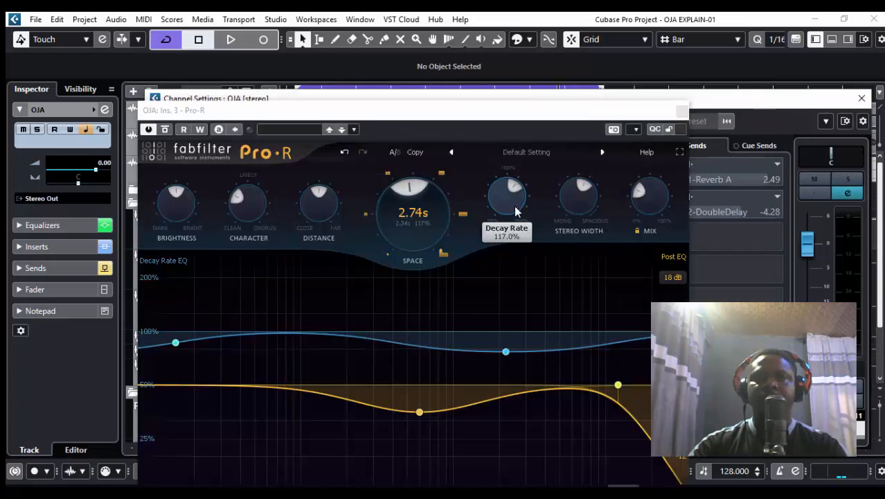
# - Examine Pro-R's Decay Rate, Stereo Width and Mix settings, and close the plug-in
pyautogui.moveTo(512, 204)
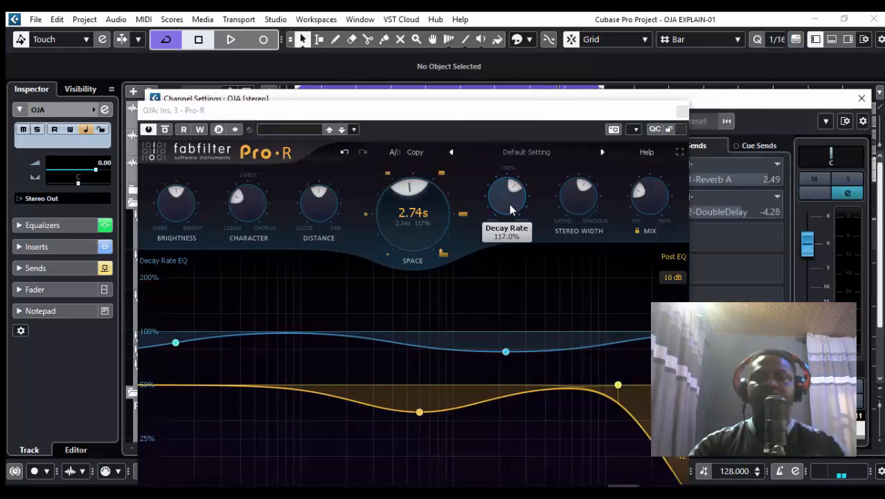
pyautogui.click(511, 208)
pyautogui.moveTo(575, 199)
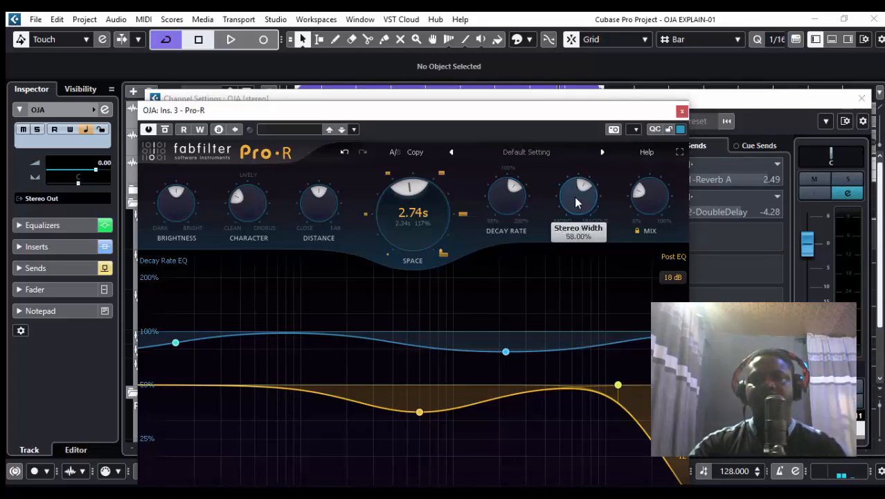
pyautogui.moveTo(651, 210)
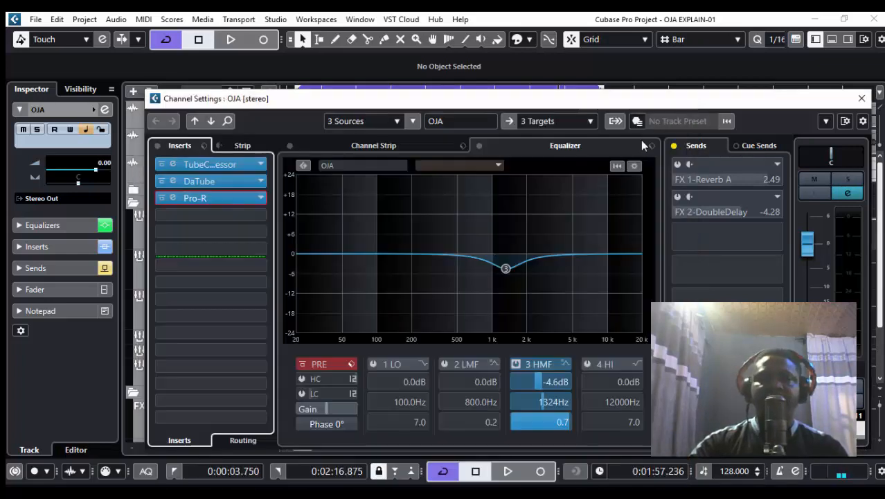
pyautogui.click(682, 110)
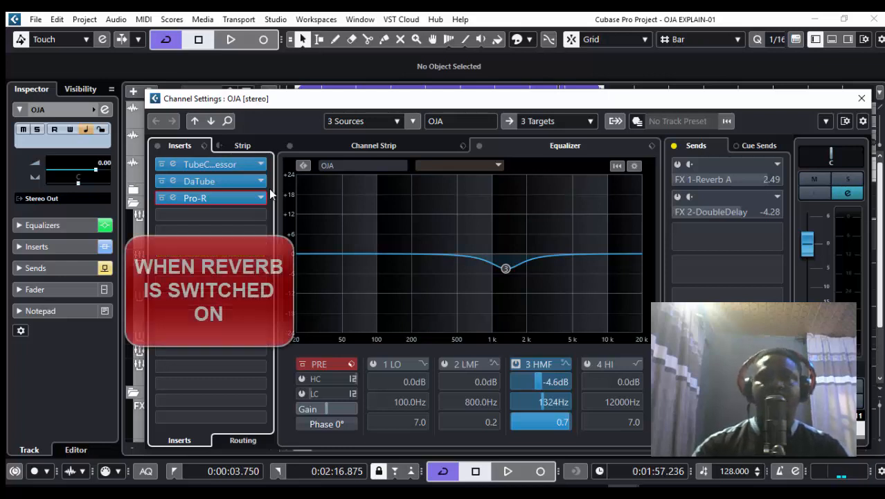
# - Audition the OJA group with Pro-R active, opening the plug-in window during playback, and stop playback
pyautogui.press('space')
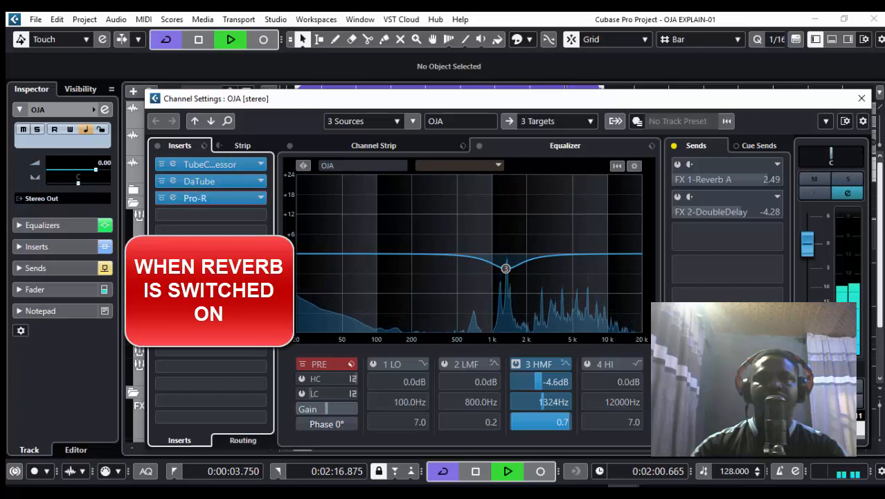
pyautogui.click(207, 197)
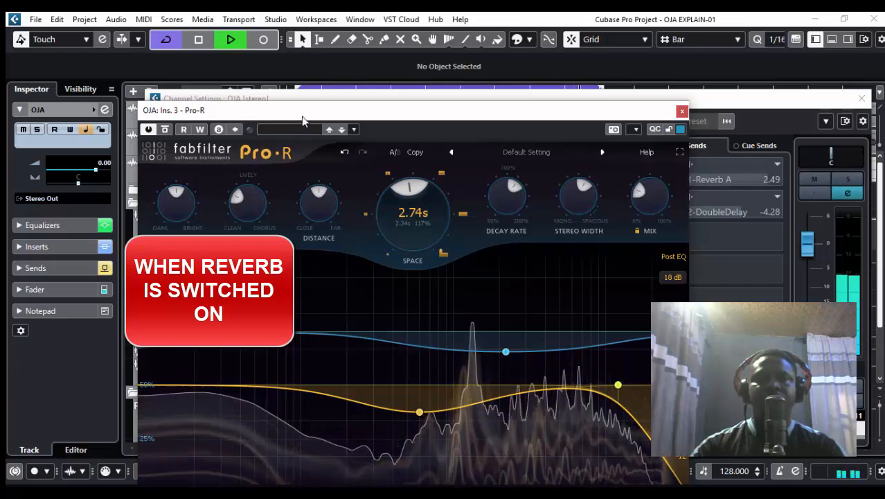
pyautogui.moveTo(301, 116); pyautogui.dragTo(270, 68)
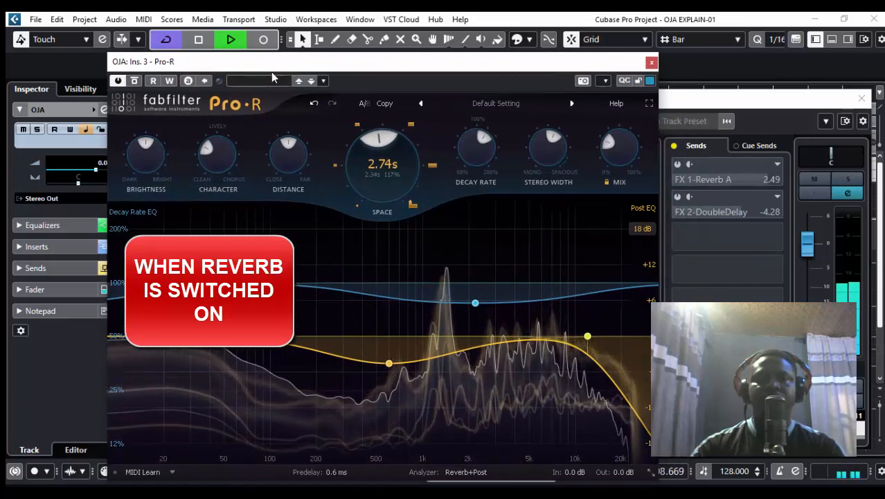
pyautogui.press('space')
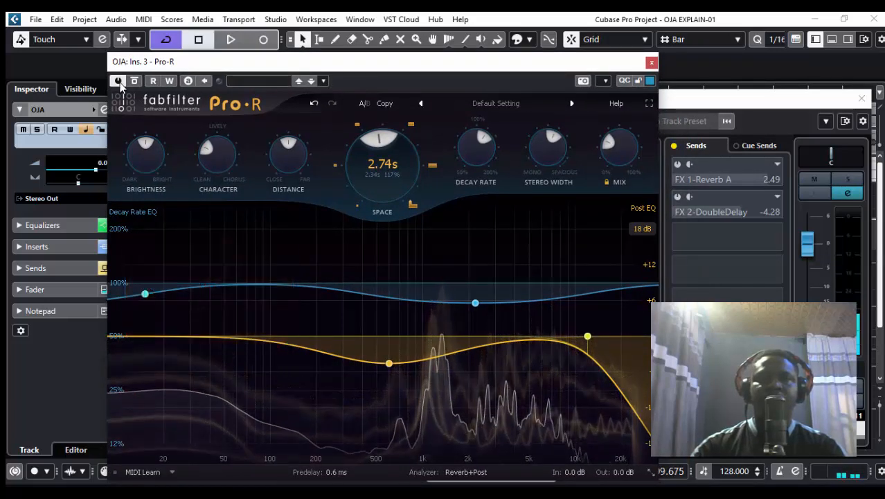
# - Audition the OJA group with Pro-R switched off and switched back on, leave it active, and close the plug-in
pyautogui.press('space')
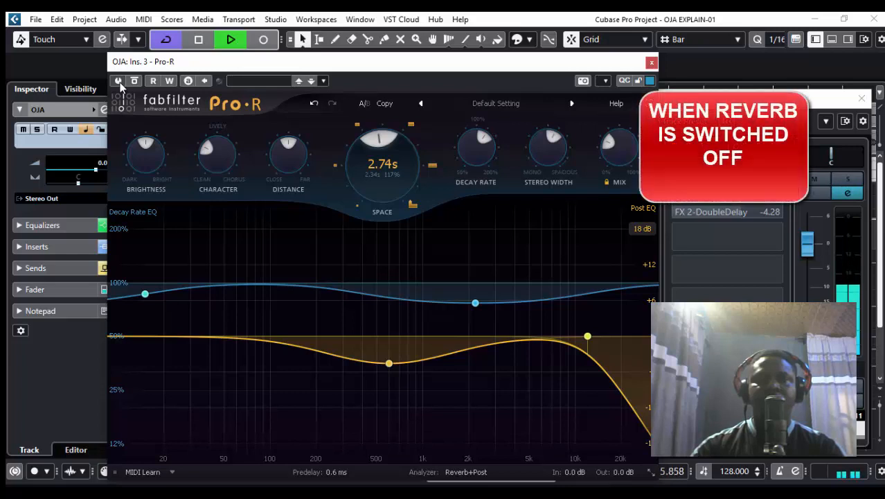
pyautogui.press('space')
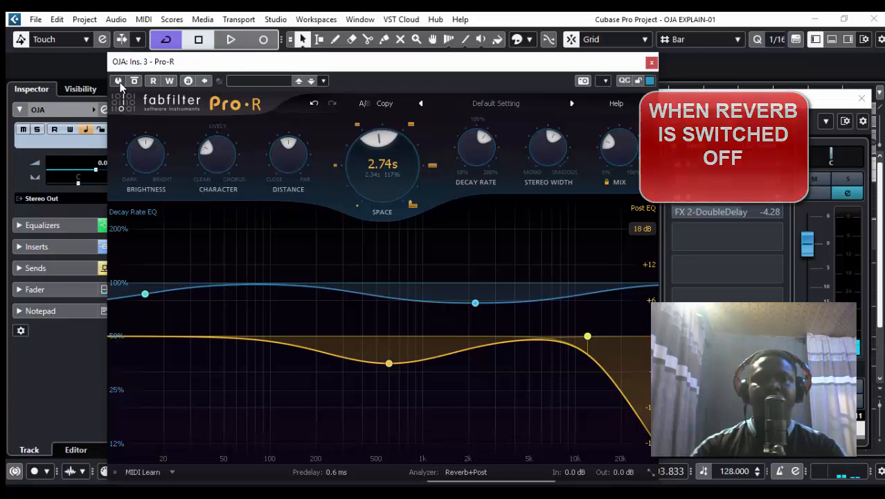
pyautogui.click(119, 82)
pyautogui.press('space')
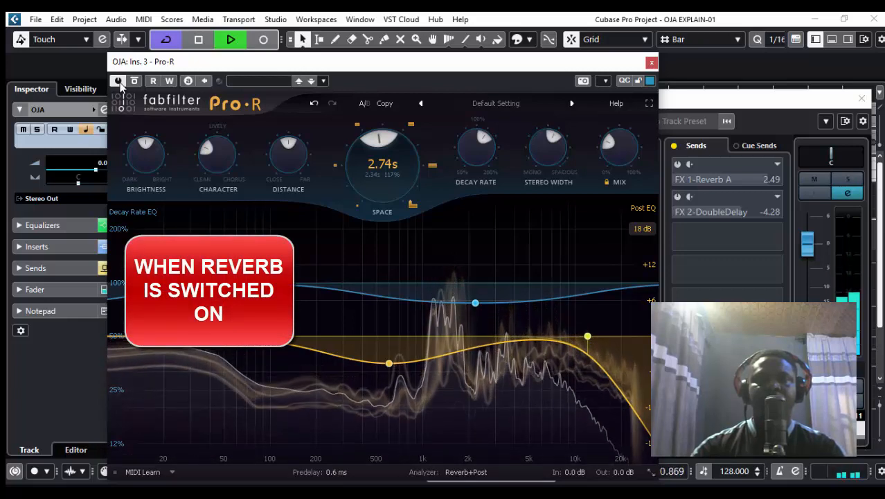
pyautogui.press('space')
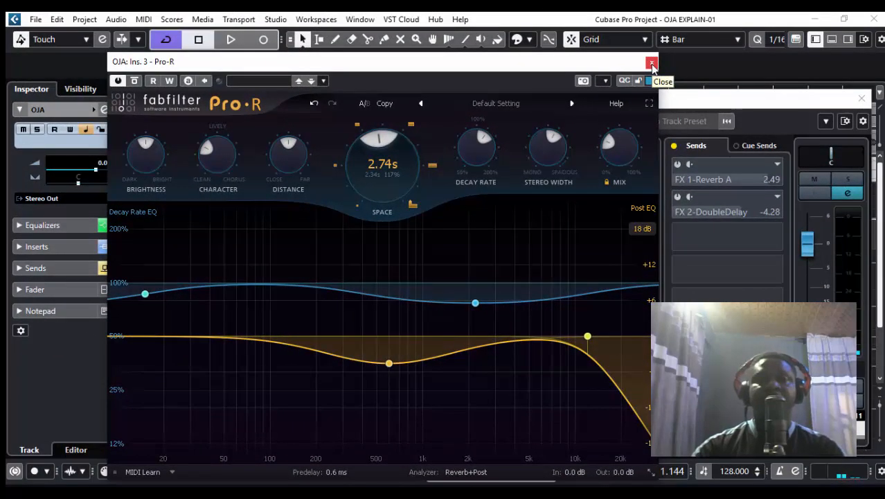
pyautogui.click(652, 64)
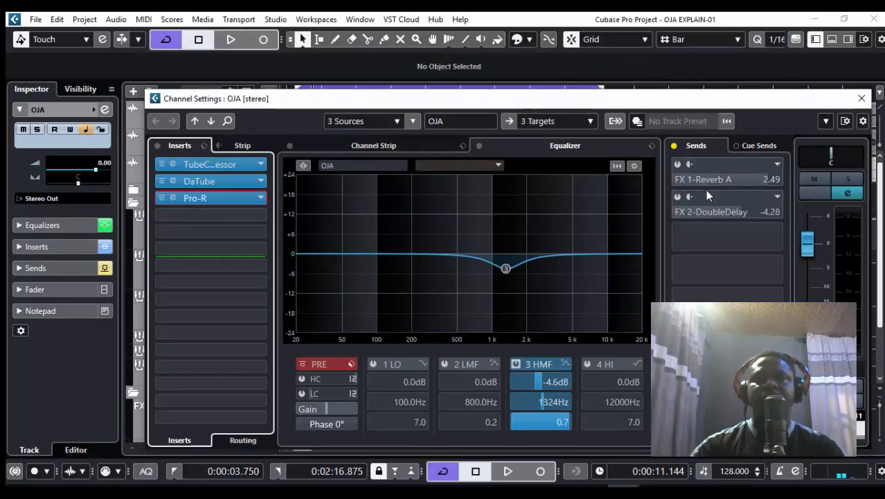
# - Activate the FX 1-Reverb A send on the OJA group
pyautogui.click(676, 165)
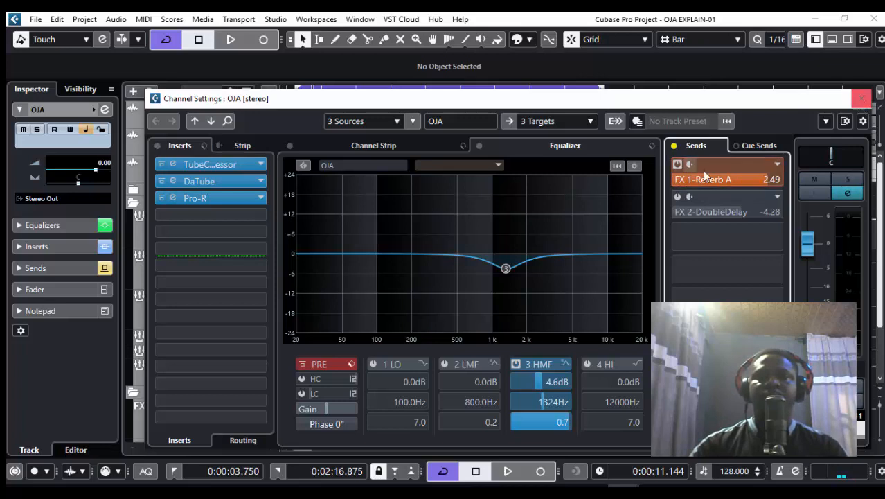
# - Turn off the sends bypass on the OJA group and deactivate its FX 2-DoubleDelay send
pyautogui.click(675, 147)
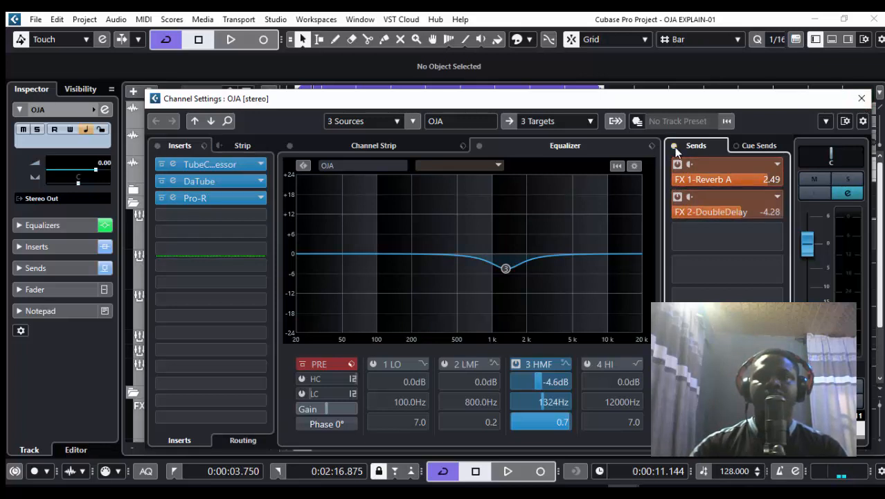
pyautogui.click(678, 197)
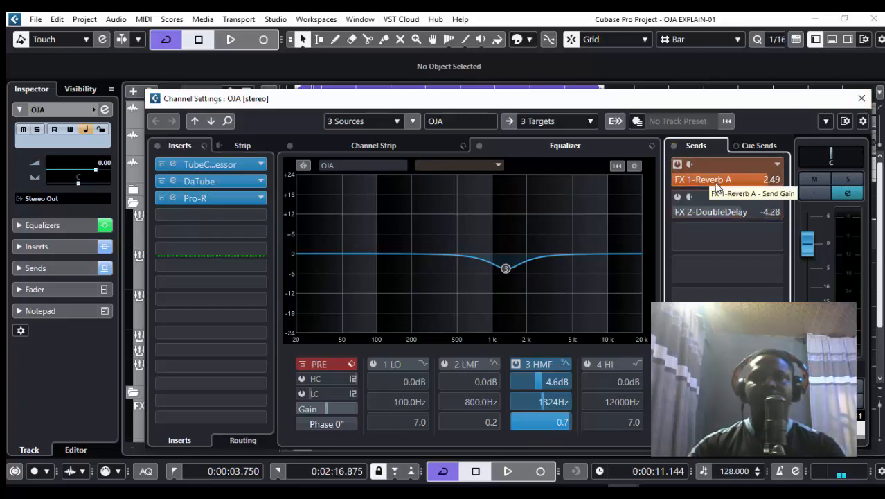
# - Examine the Space and Mix settings of the Pro-R insert on the OJA group, and close the plug-in
pyautogui.click(233, 201)
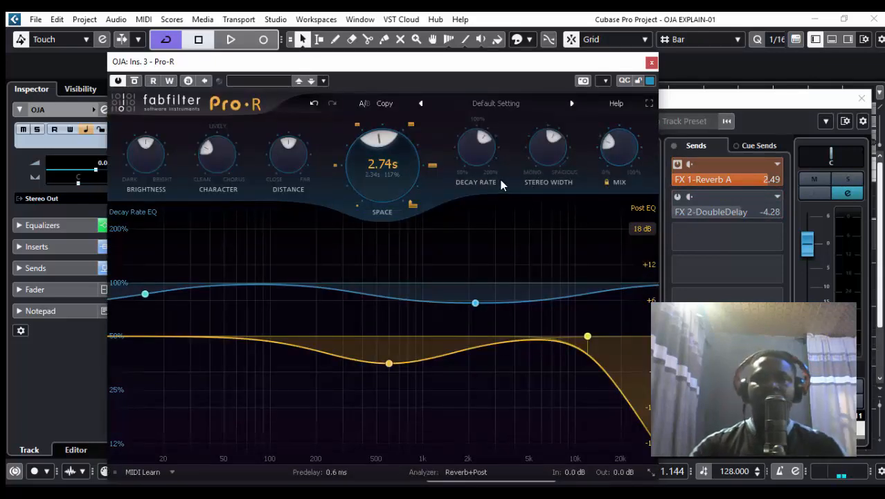
pyautogui.moveTo(382, 179)
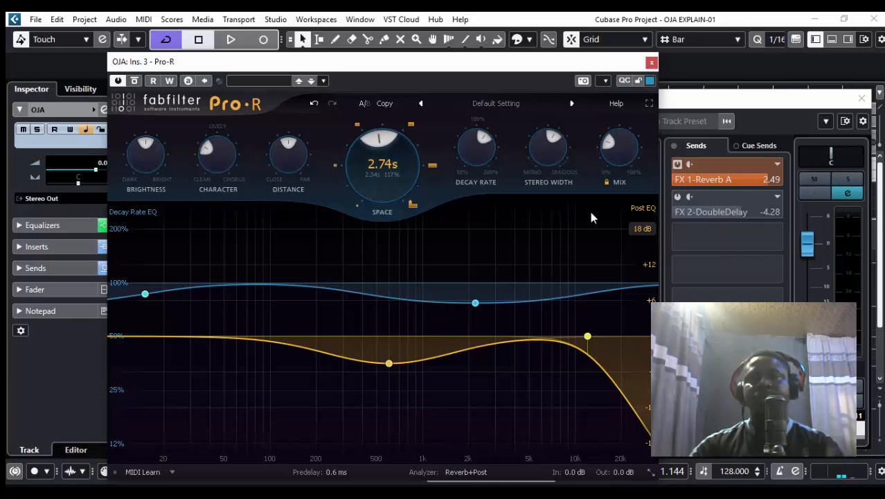
pyautogui.moveTo(617, 161)
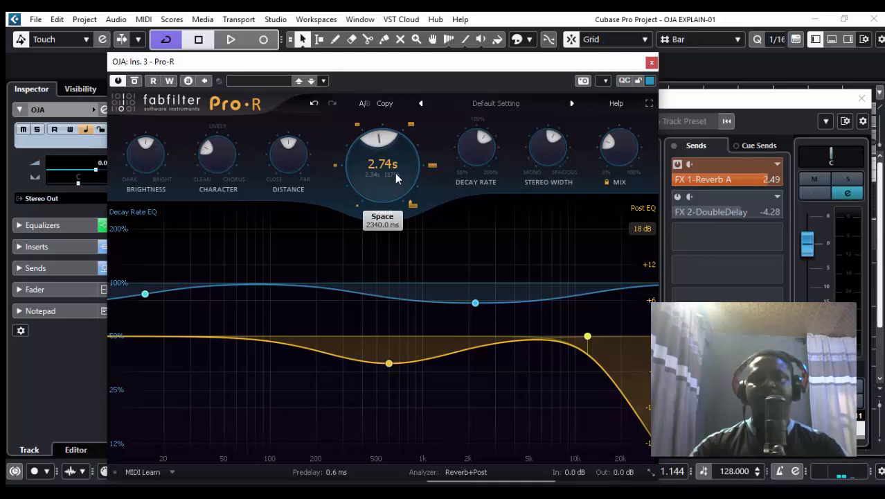
pyautogui.click(651, 61)
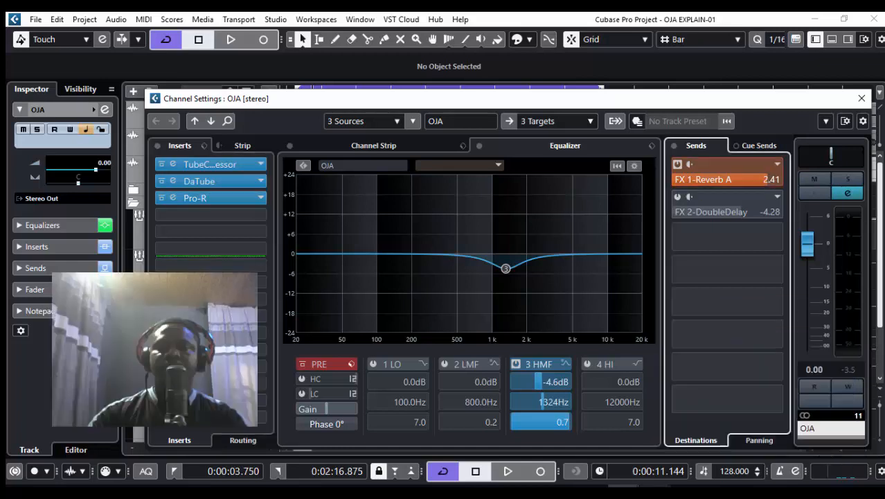
# - Switch to the Calculator, divide the displayed 117.1875 by 2, and clear the calculation
pyautogui.click(655, 490)
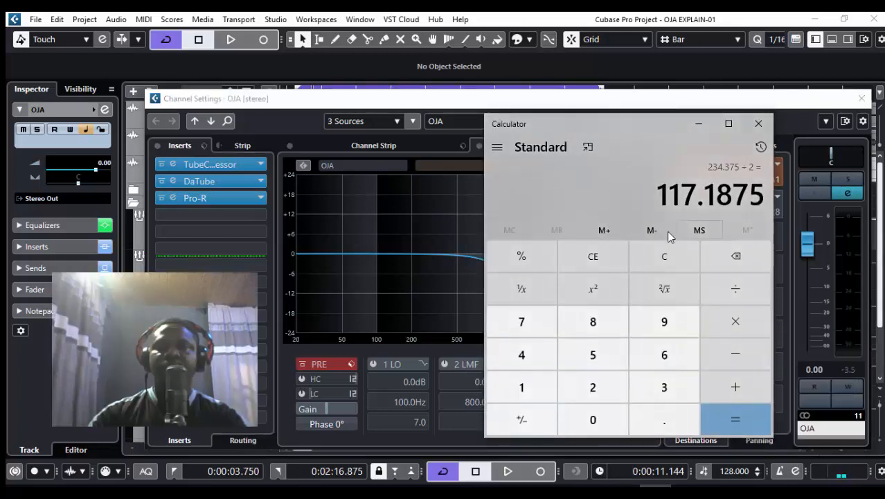
pyautogui.click(731, 288)
pyautogui.click(598, 388)
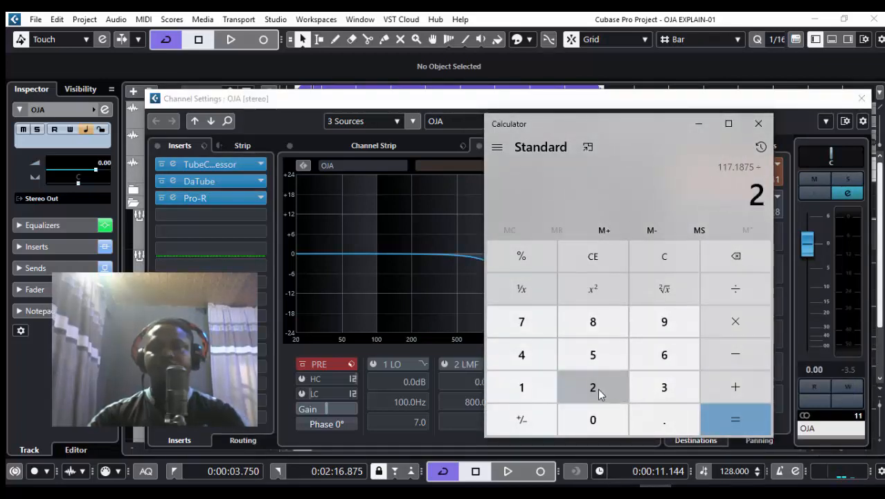
pyautogui.click(737, 420)
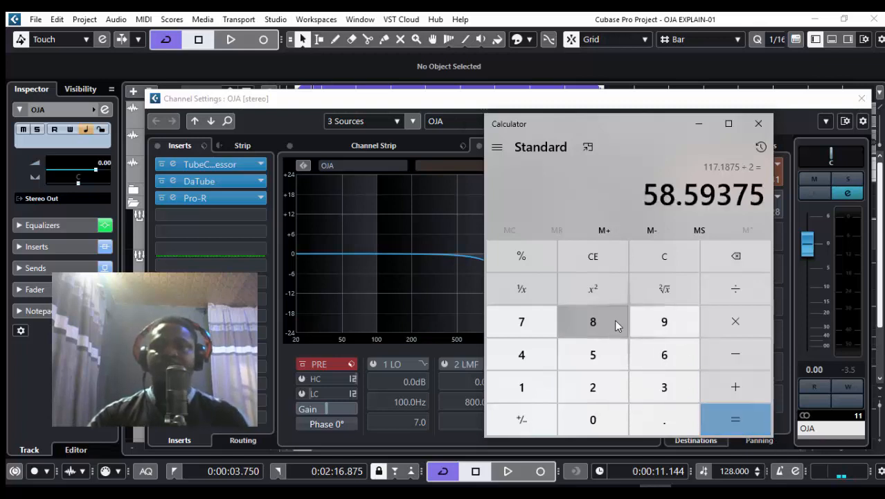
pyautogui.click(594, 387)
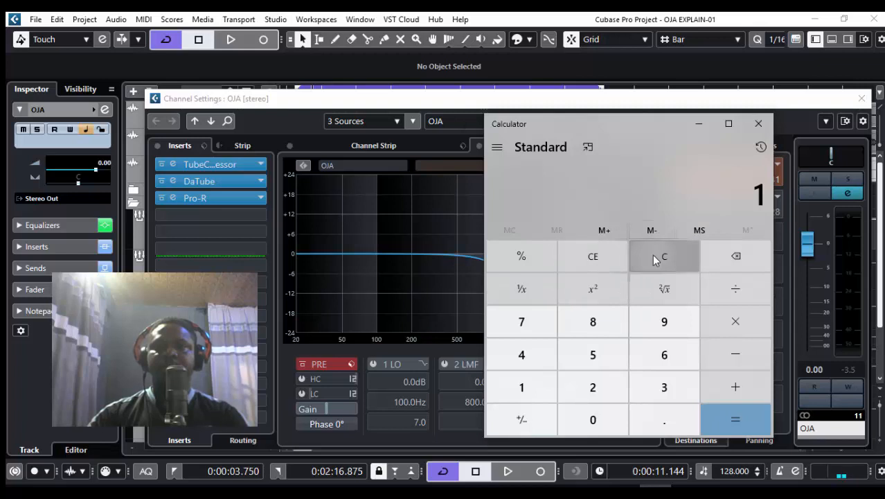
pyautogui.click(653, 254)
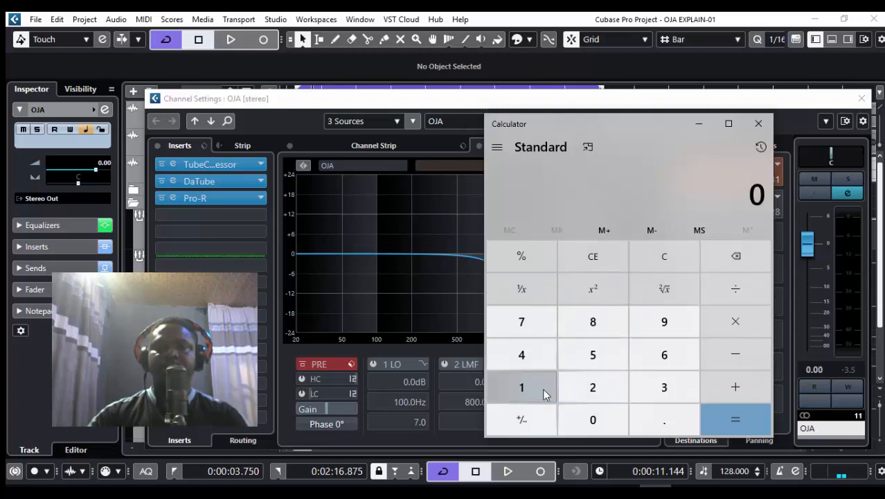
pyautogui.click(666, 354)
pyautogui.click(610, 415)
pyautogui.click(610, 414)
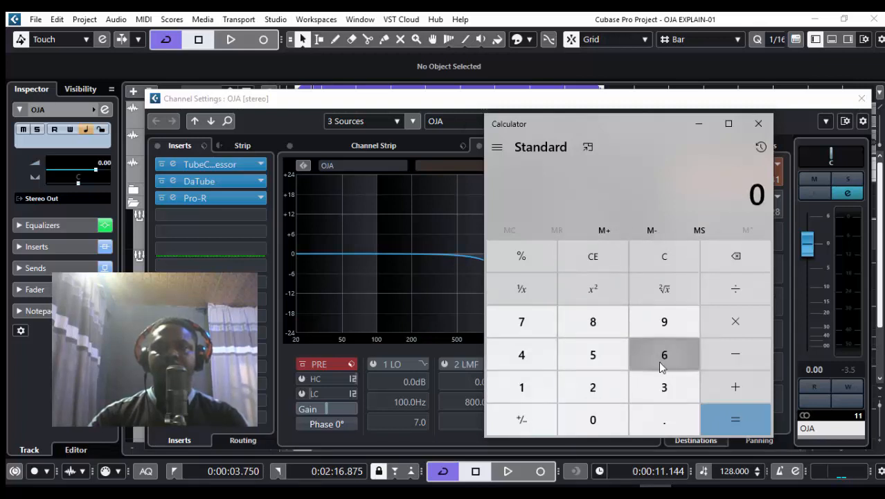
# - Calculate the beat length in milliseconds by dividing 60000 by the 128 BPM tempo
pyautogui.click(660, 361)
pyautogui.click(608, 423)
pyautogui.click(608, 423)
pyautogui.click(607, 422)
pyautogui.click(607, 421)
pyautogui.click(736, 289)
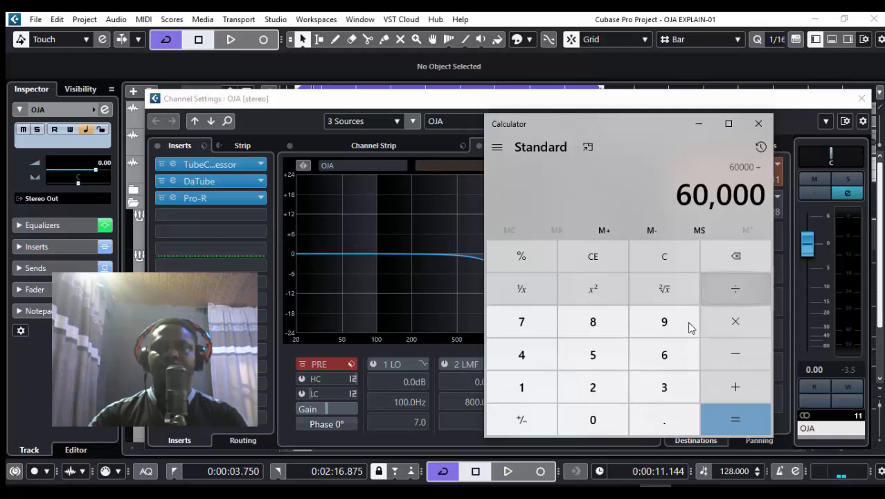
pyautogui.click(533, 386)
pyautogui.click(592, 385)
pyautogui.click(594, 322)
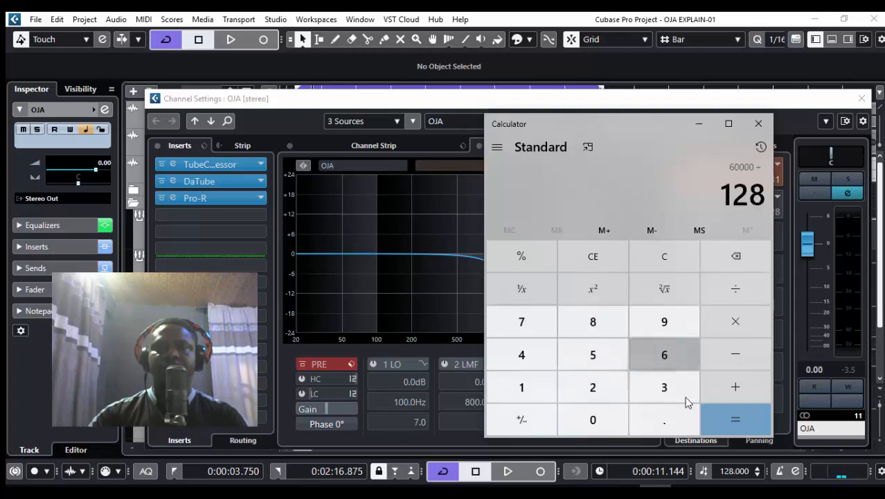
pyautogui.click(735, 419)
# - Divide the calculated beat length by 2 repeatedly to obtain shorter note times, and close the Calculator
pyautogui.click(733, 287)
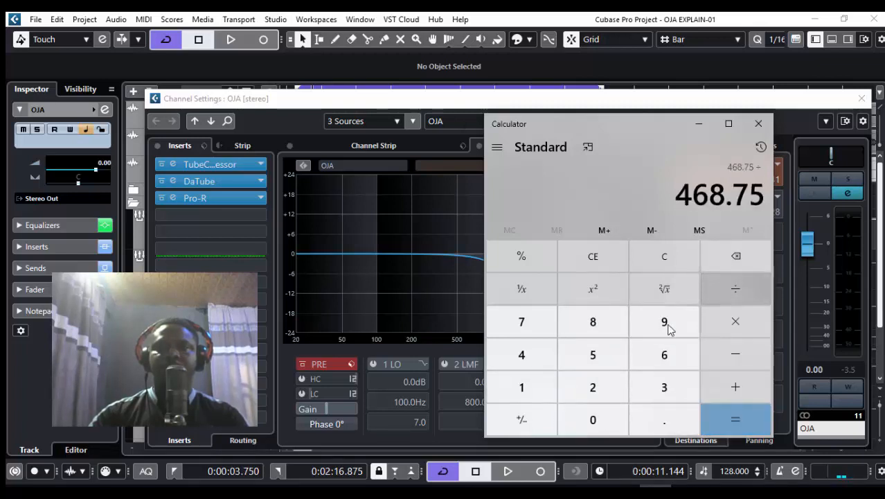
pyautogui.click(597, 385)
pyautogui.click(736, 289)
pyautogui.click(593, 387)
pyautogui.click(717, 410)
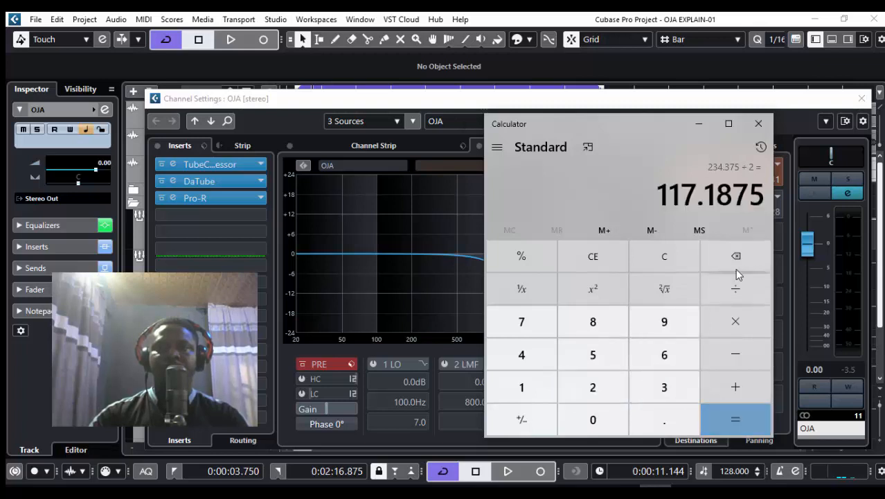
pyautogui.click(732, 293)
pyautogui.click(592, 387)
pyautogui.click(735, 290)
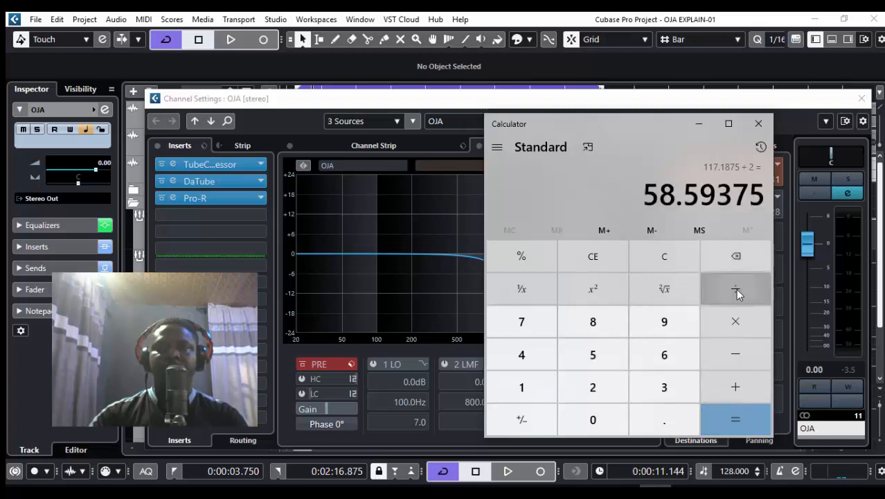
pyautogui.click(593, 388)
pyautogui.click(732, 425)
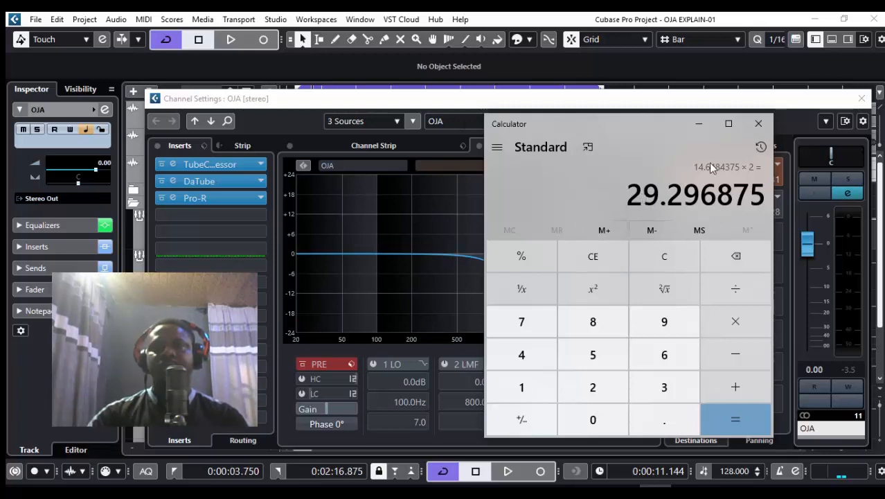
pyautogui.click(758, 123)
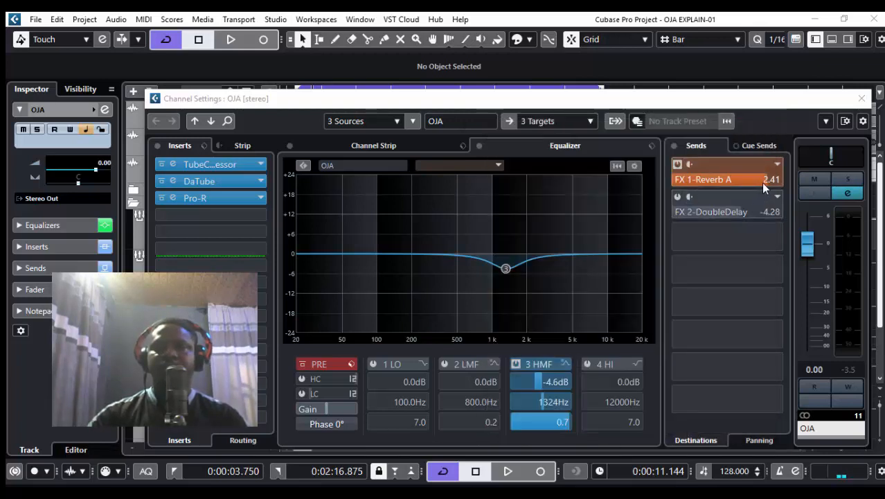
# - Set the FX 1-Reverb A send level on the OJA group to 3.00
pyautogui.doubleClick(761, 182)
pyautogui.write('3')
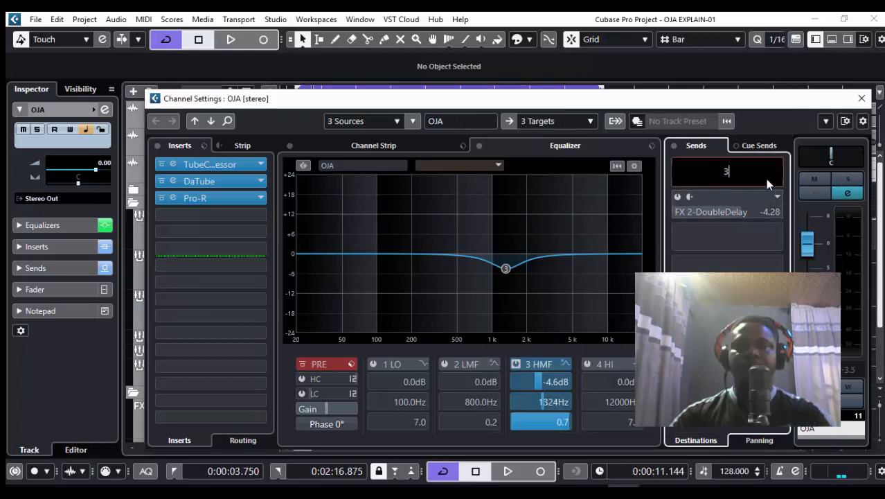
pyautogui.press('Return')
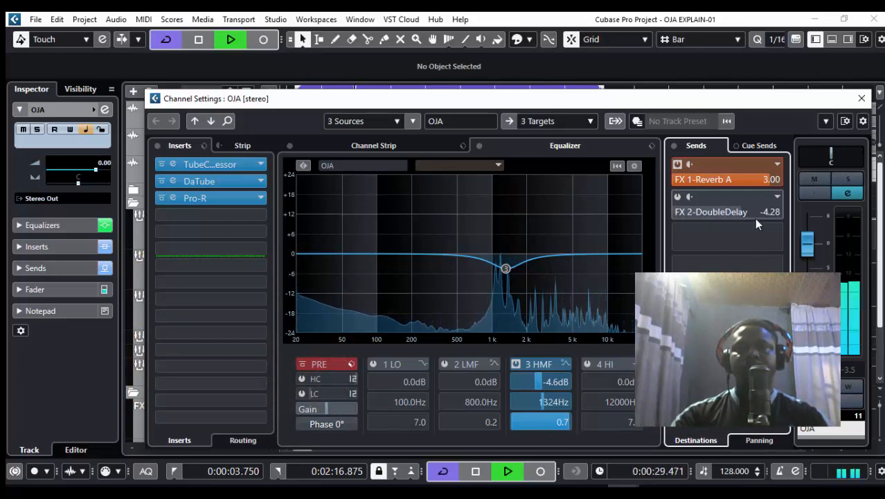
# - Compare the OJA group's playback with the FX 1-Reverb A send switched off and on, leave the send active, and stop playback
pyautogui.press('space')
pyautogui.click(678, 162)
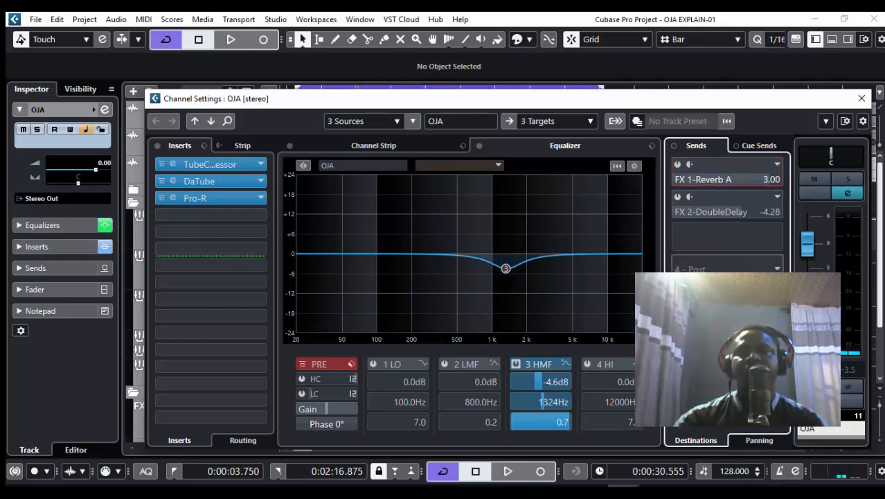
pyautogui.press('space')
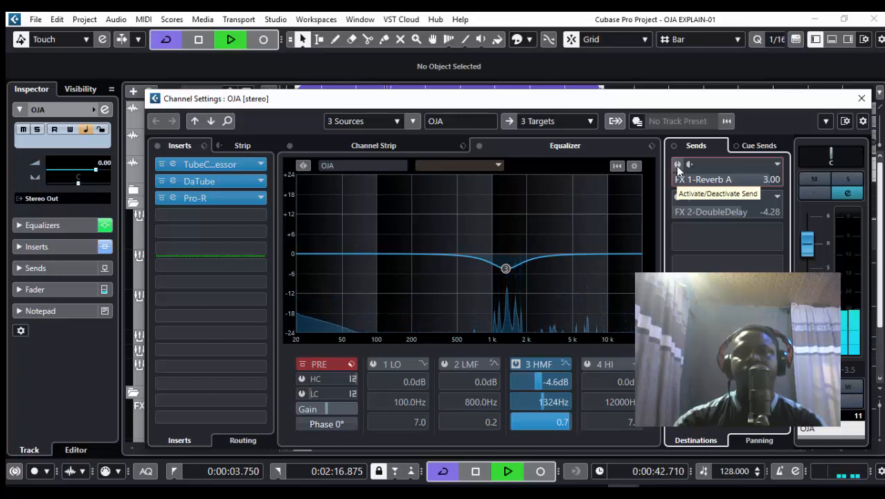
pyautogui.click(677, 166)
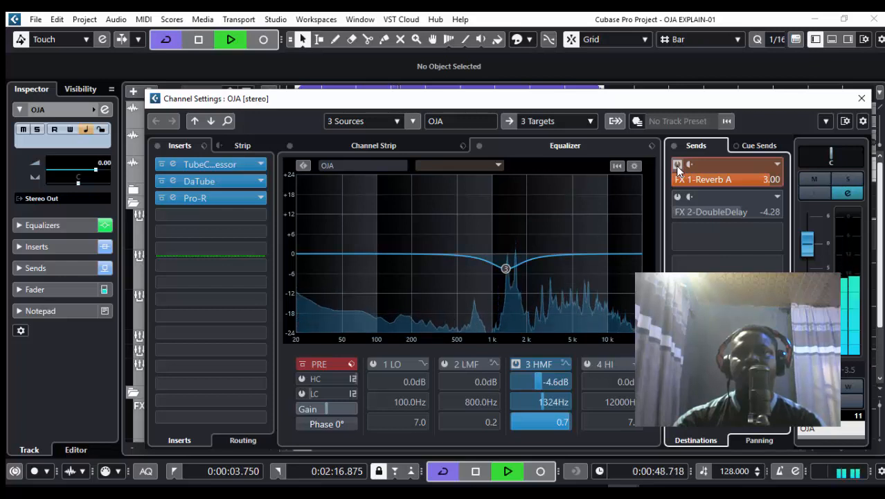
pyautogui.click(677, 166)
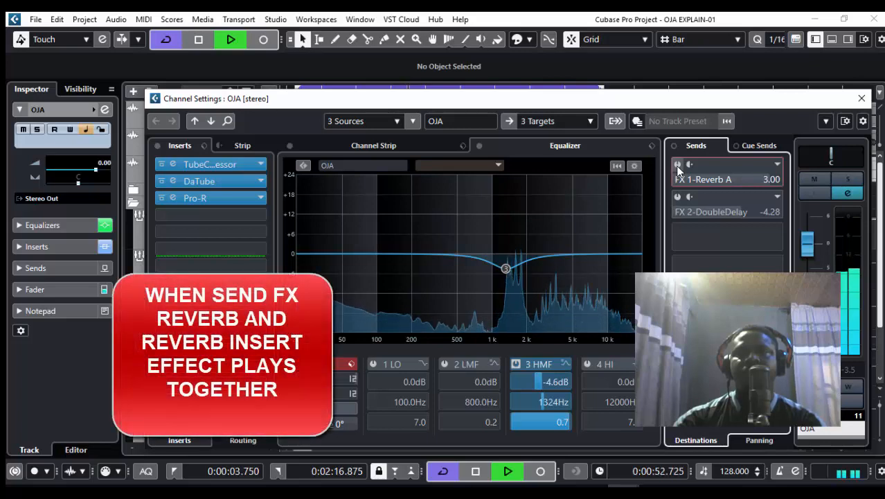
pyautogui.click(677, 166)
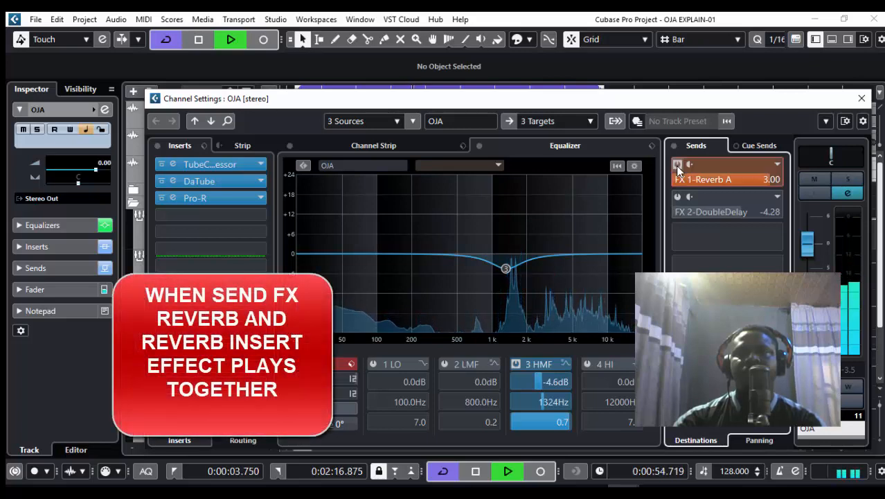
pyautogui.press('space')
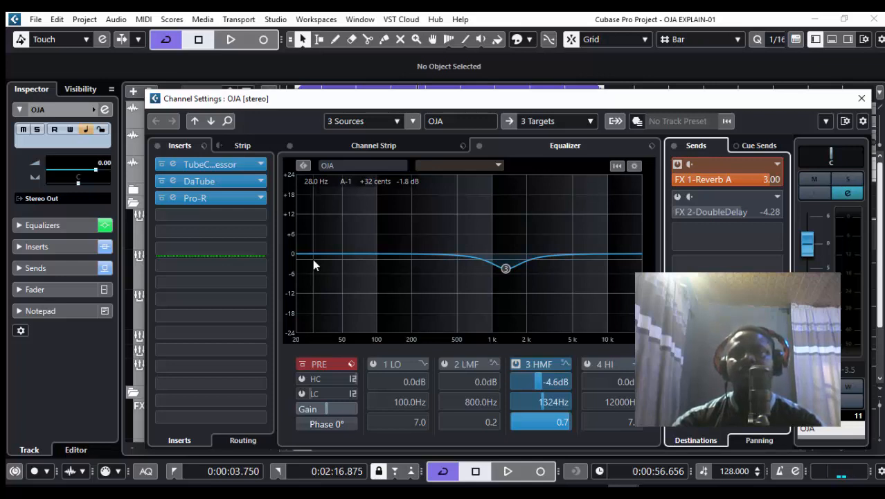
# - Activate the OJA group's FX 2-DoubleDelay send, examine the StereoDelay settings on the FX 2-DoubleDelay channel, and close the plug-in
pyautogui.click(678, 198)
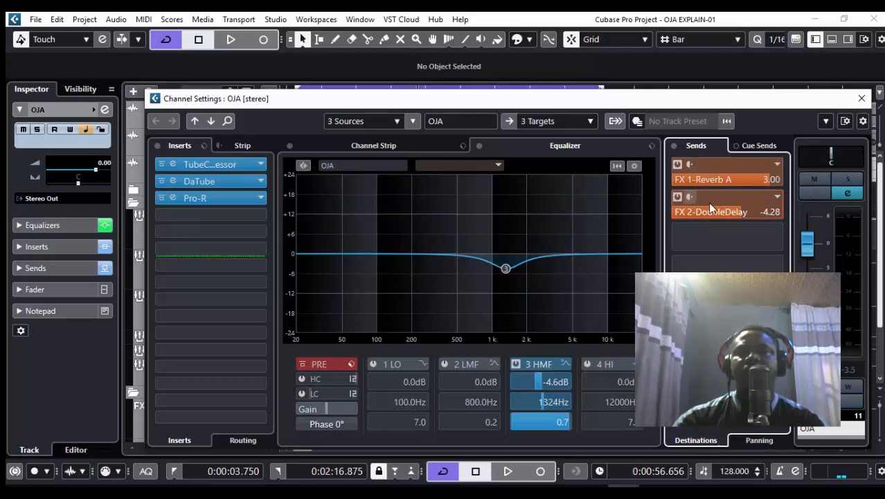
pyautogui.click(861, 99)
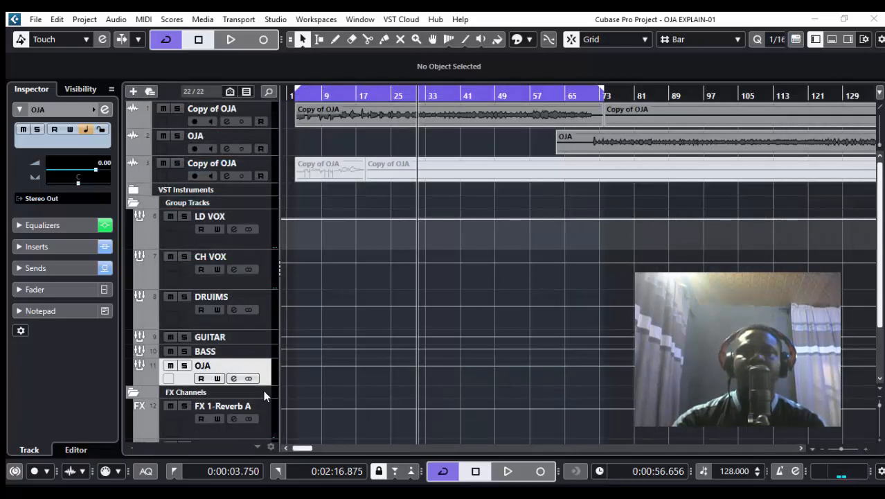
pyautogui.click(104, 110)
pyautogui.click(208, 164)
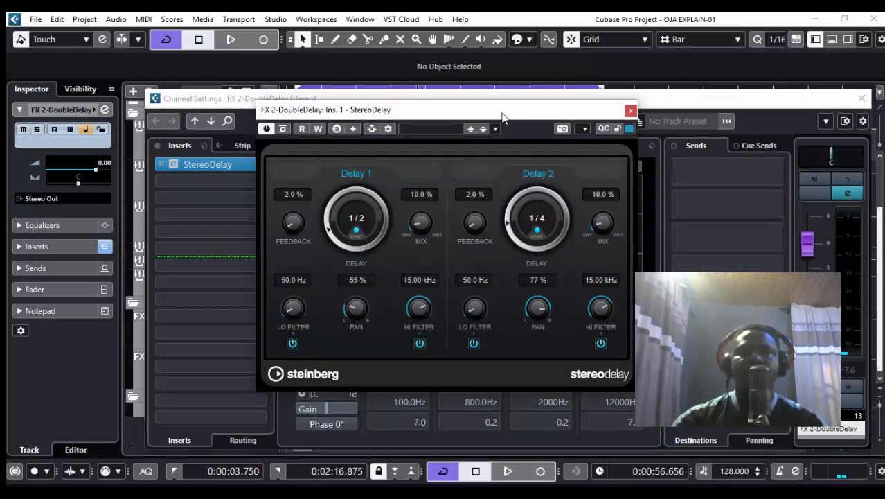
pyautogui.moveTo(501, 117); pyautogui.dragTo(451, 123)
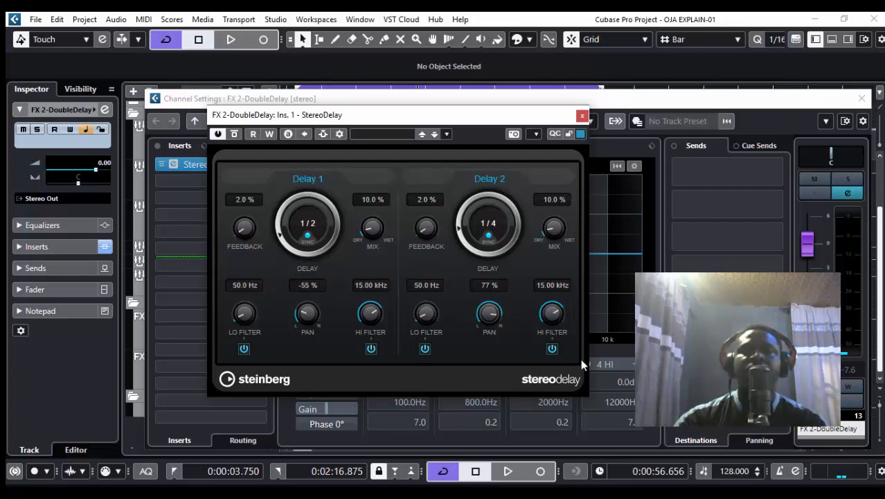
pyautogui.click(582, 115)
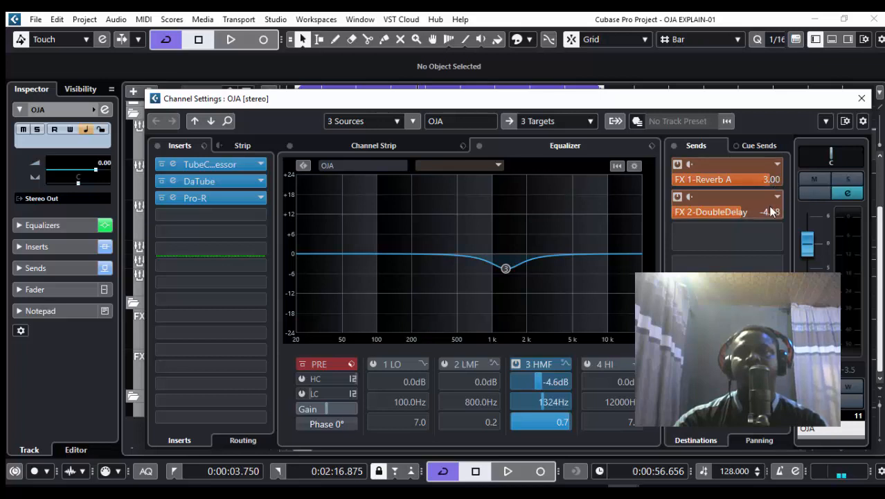
# - Set the FX 2-DoubleDelay send level on the OJA group to -1.5
pyautogui.doubleClick(772, 214)
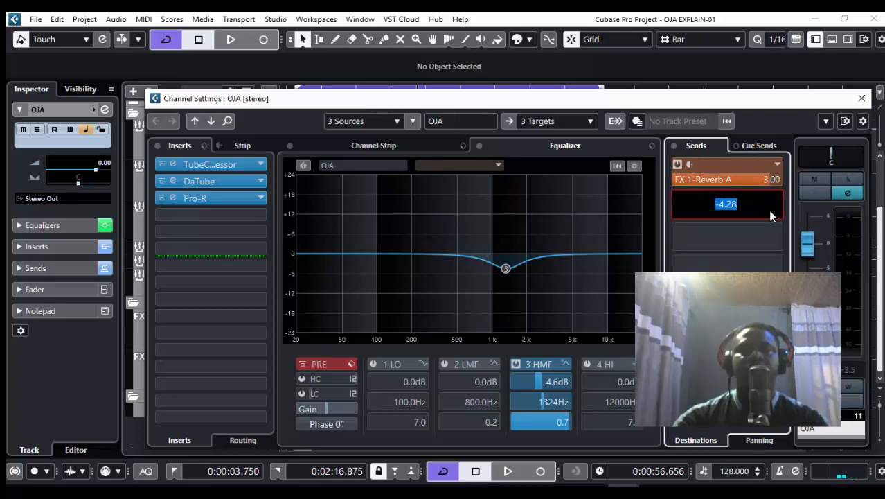
pyautogui.press('BackSpace')
pyautogui.write('-1.5')
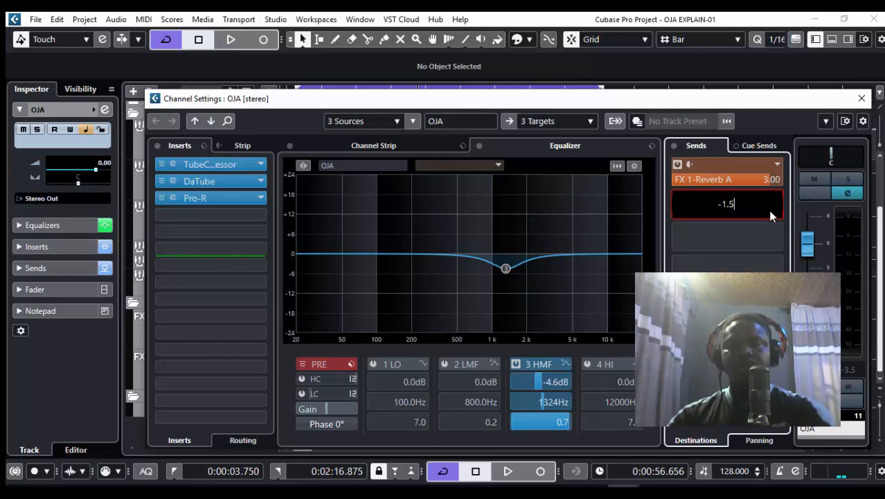
pyautogui.press('Return')
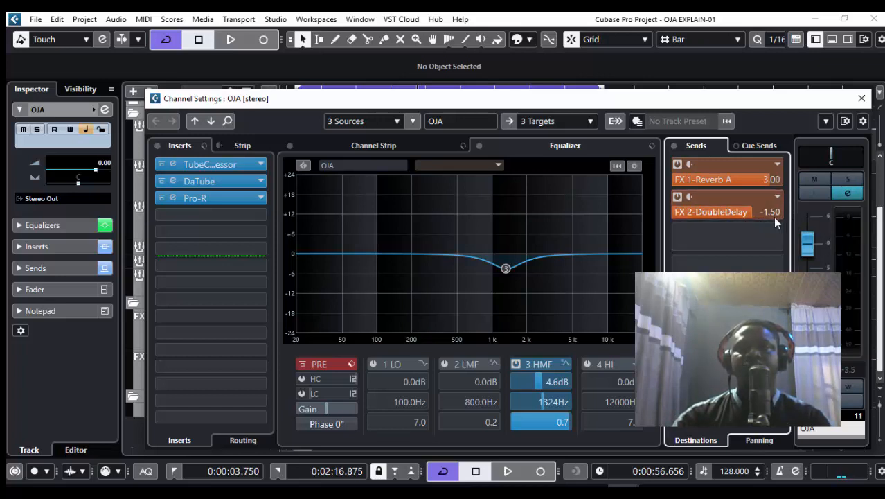
# - Audition the OJA group with both FX sends active, reopening its channel settings during playback, and stop playback
pyautogui.click(860, 101)
pyautogui.press('space')
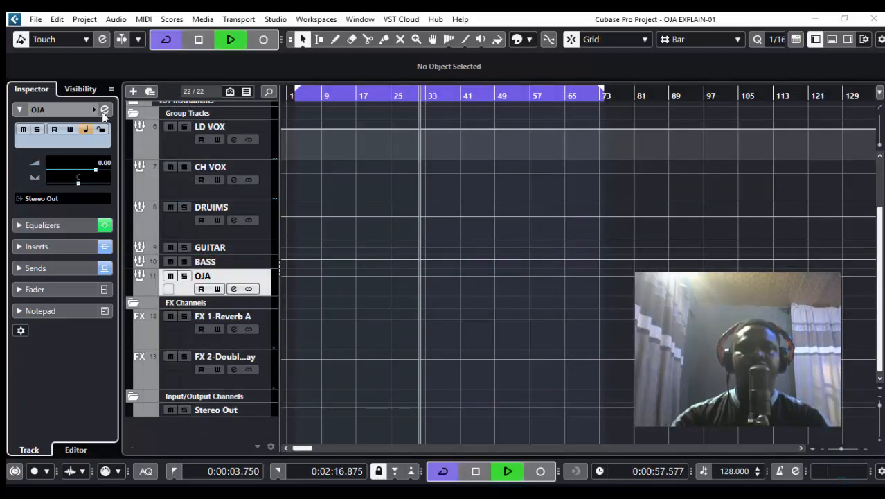
pyautogui.click(105, 109)
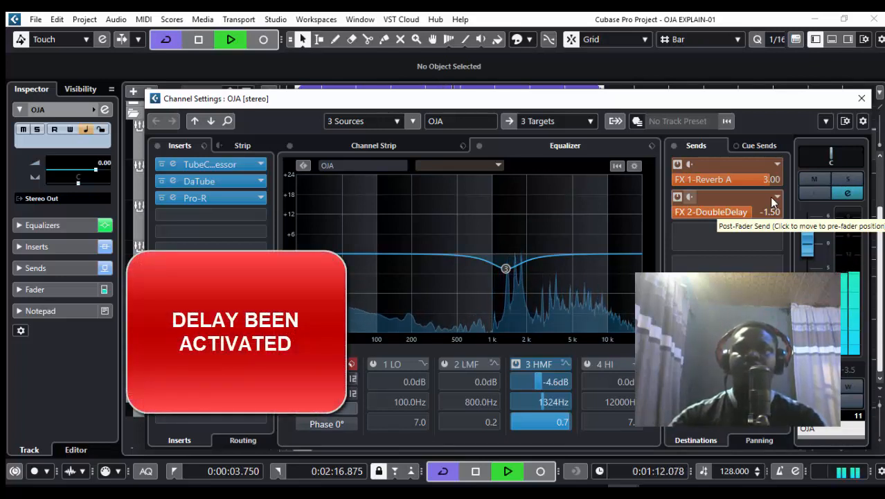
pyautogui.press('space')
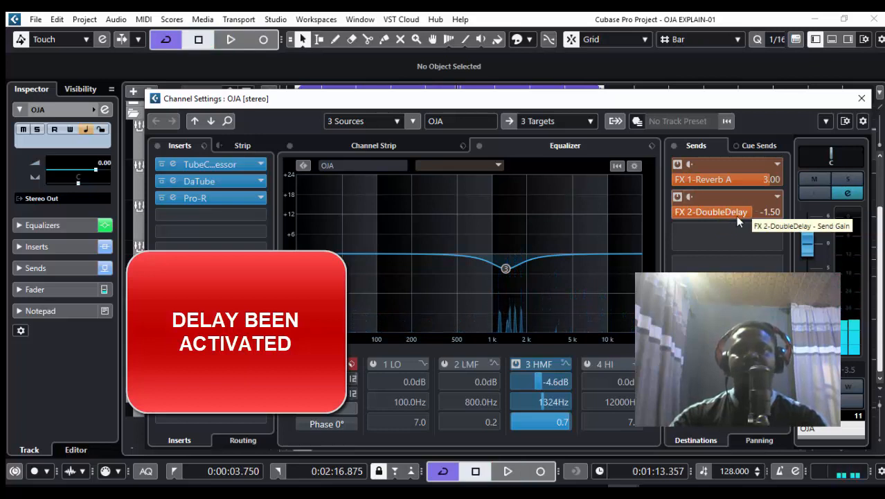